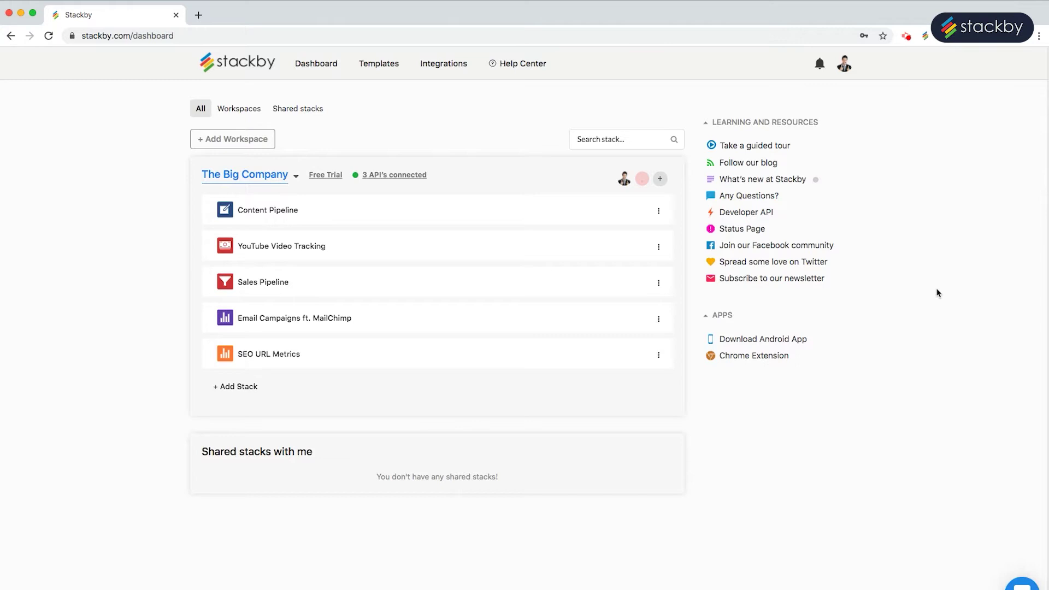
Open the Moz card's Integrate page from the workspace's connected APIs, filtered to SEO.
left_click(391, 176)
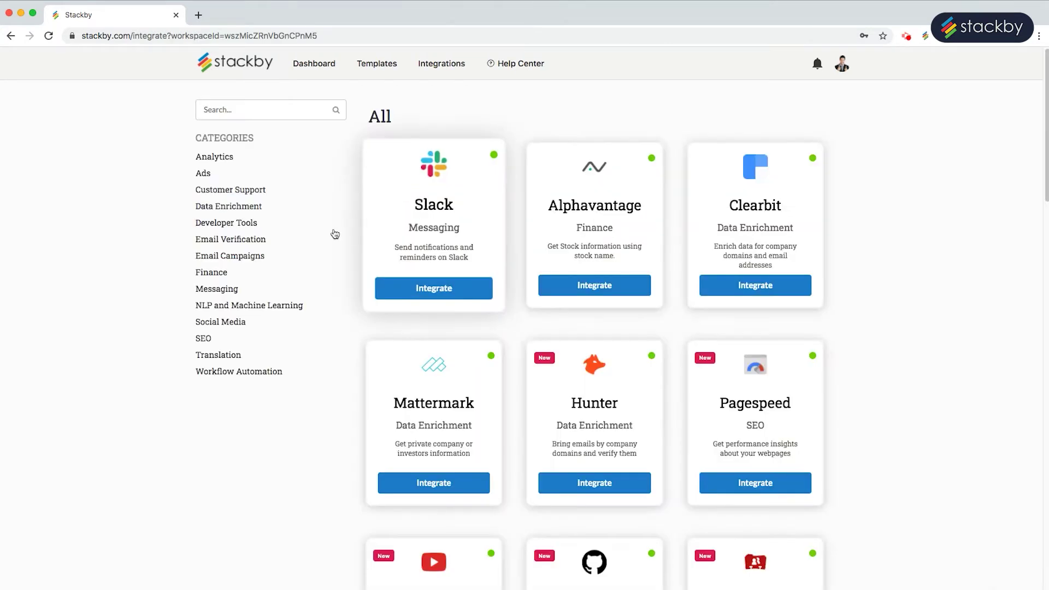
left_click(205, 340)
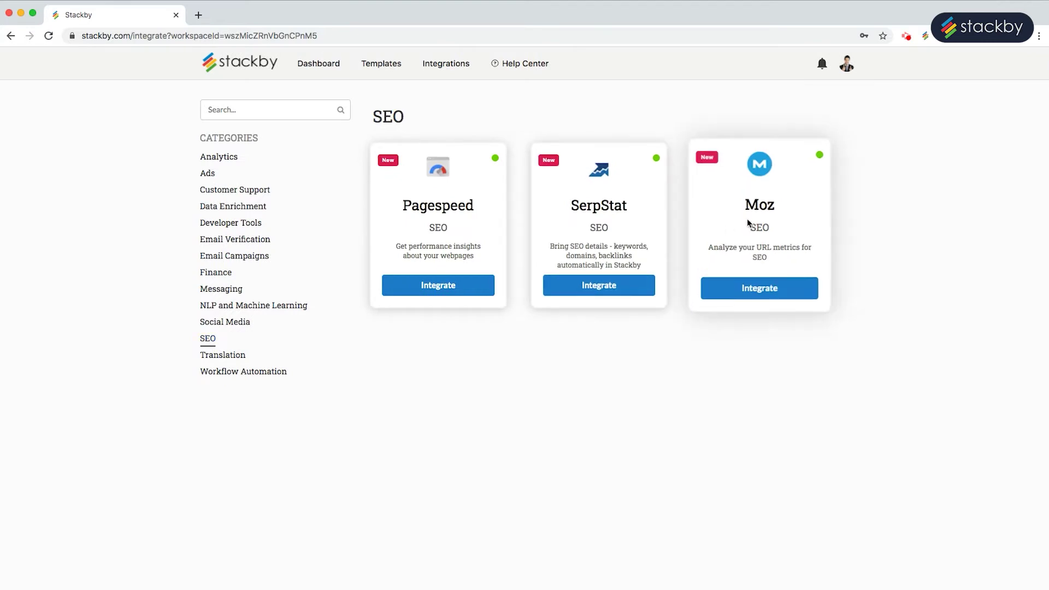
left_click(765, 286)
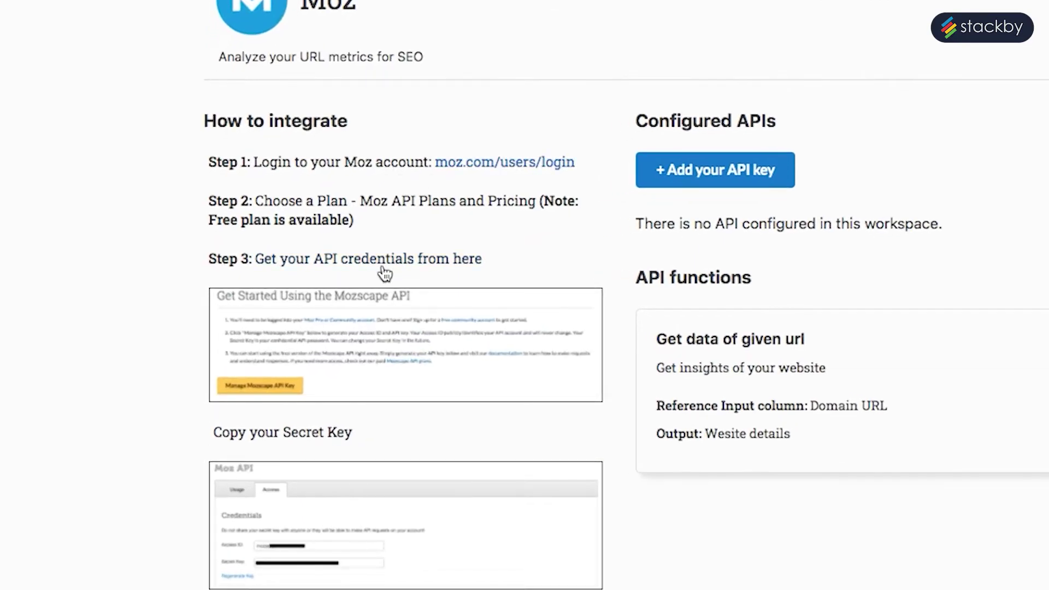
Open Moz's Mozscape API key credentials page and select the Access ID value.
left_click(350, 259)
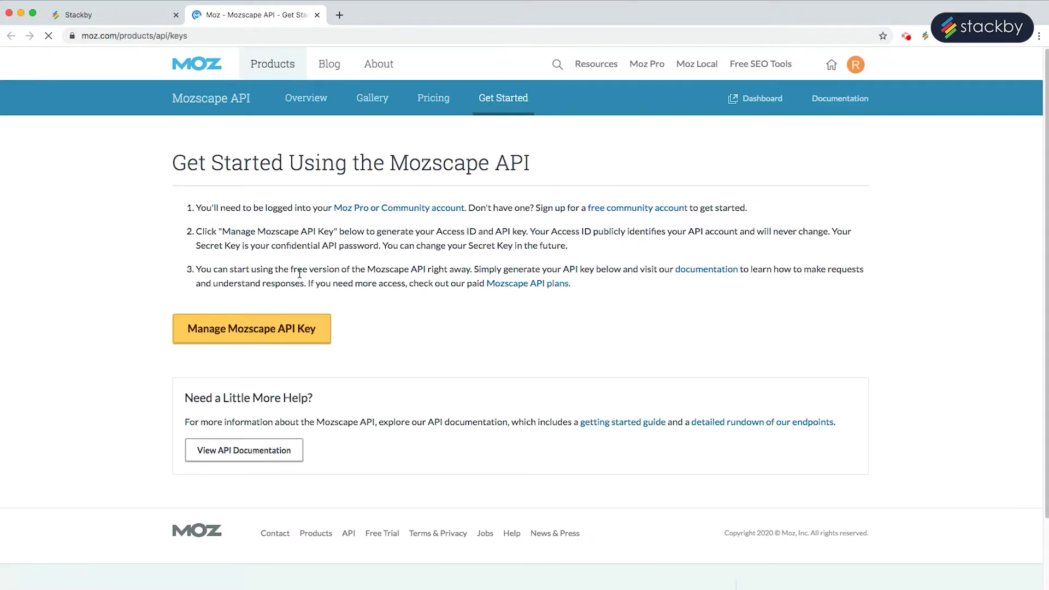
left_click(309, 339)
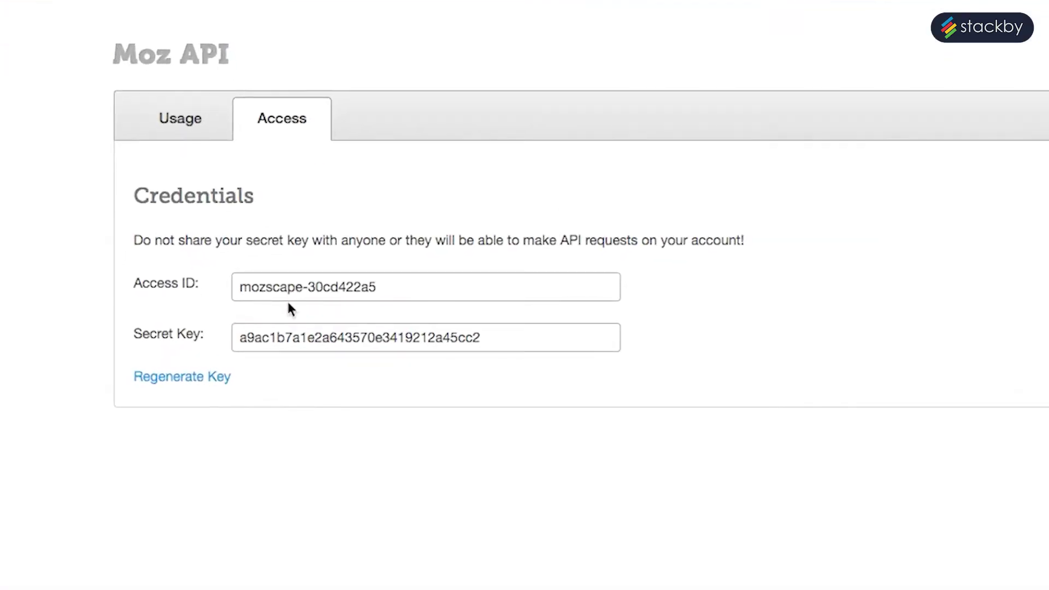
triple_click(294, 287)
key("super+c")
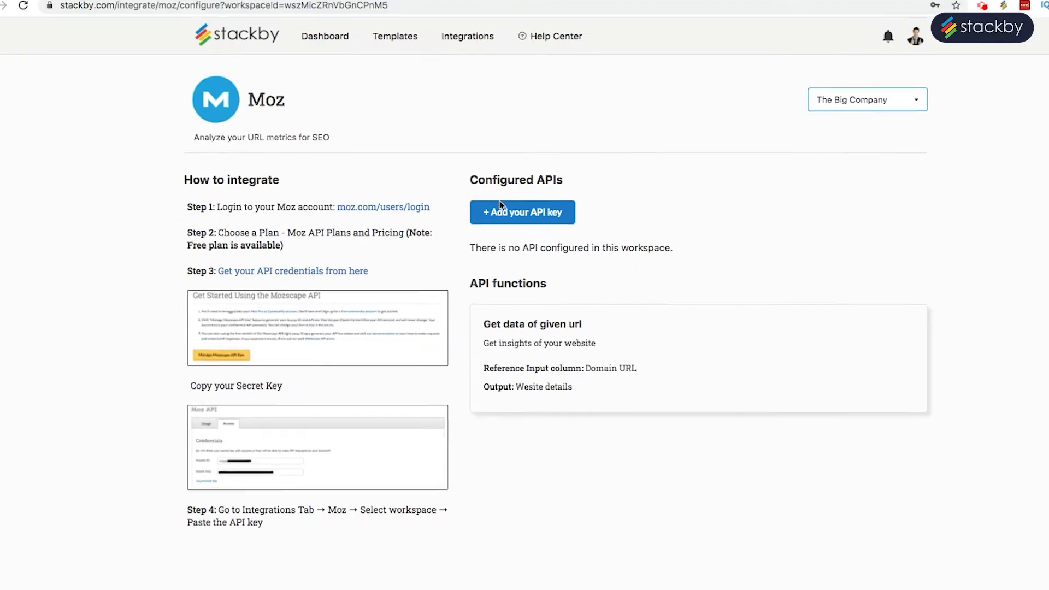
Add a new Moz API key named 'Moz API' and paste in the Access ID.
left_click(494, 216)
left_click(440, 299)
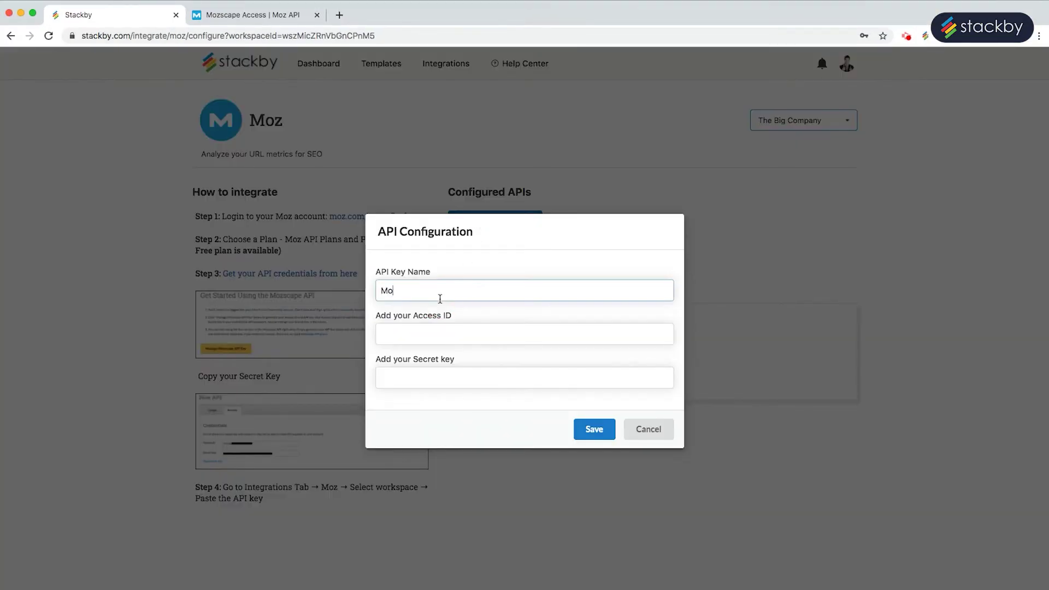
left_click(428, 338)
key("super+v")
left_click(432, 379)
Copy and paste the Moz Secret Key, save the key, then open the SEO URL Metrics stack.
key("ctrl+Tab")
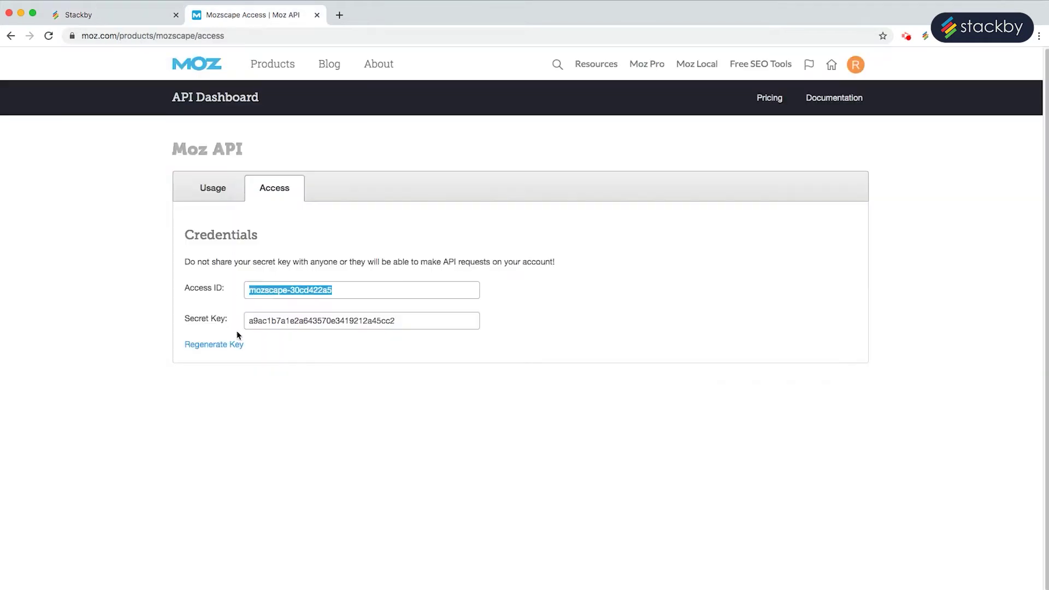
double_click(272, 320)
key("ctrl+shift+Tab")
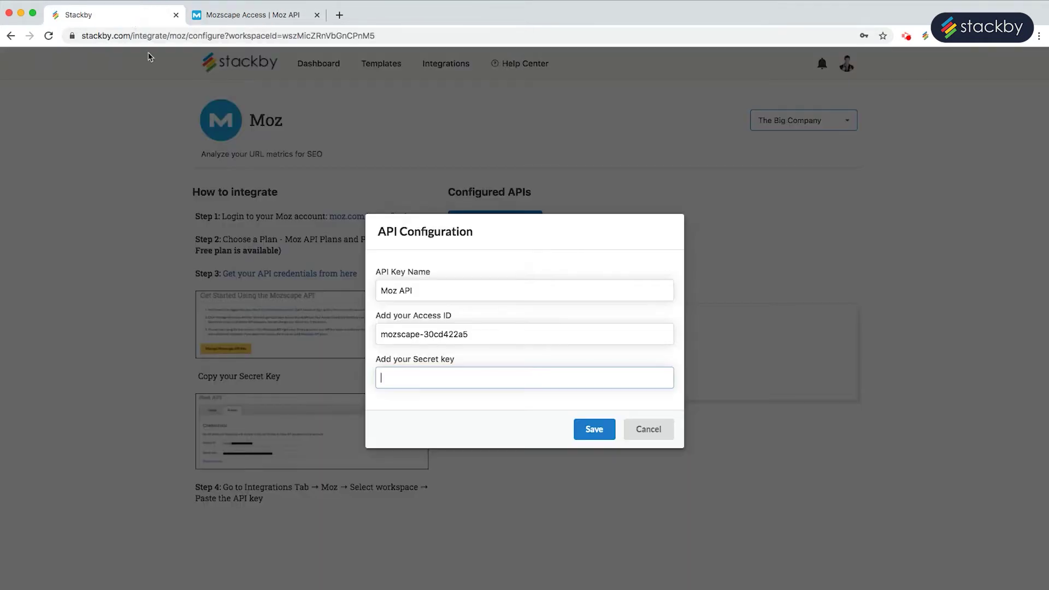
key("super+v")
left_click(588, 429)
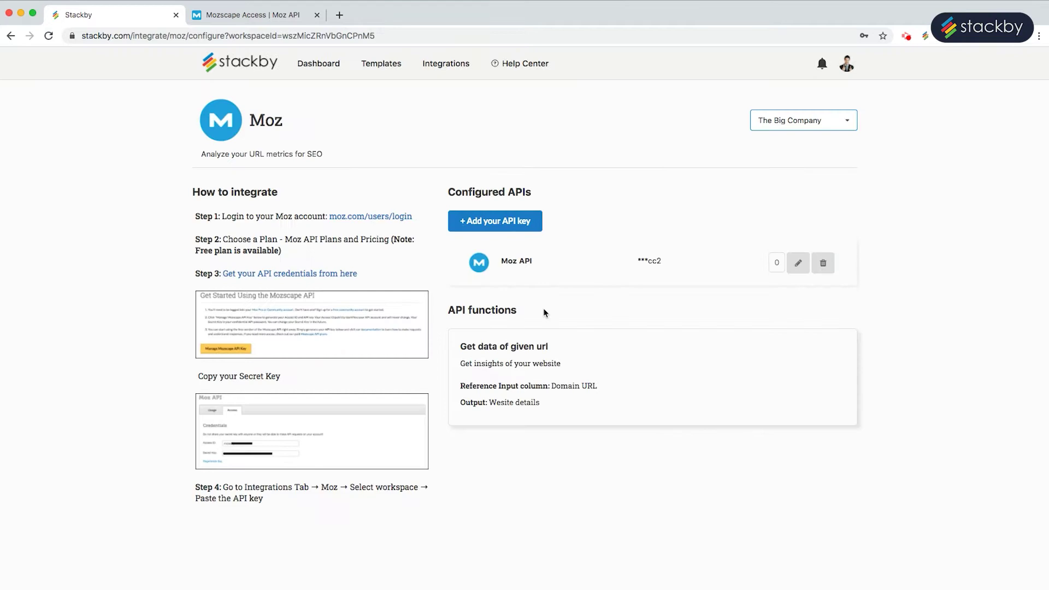
left_click(319, 63)
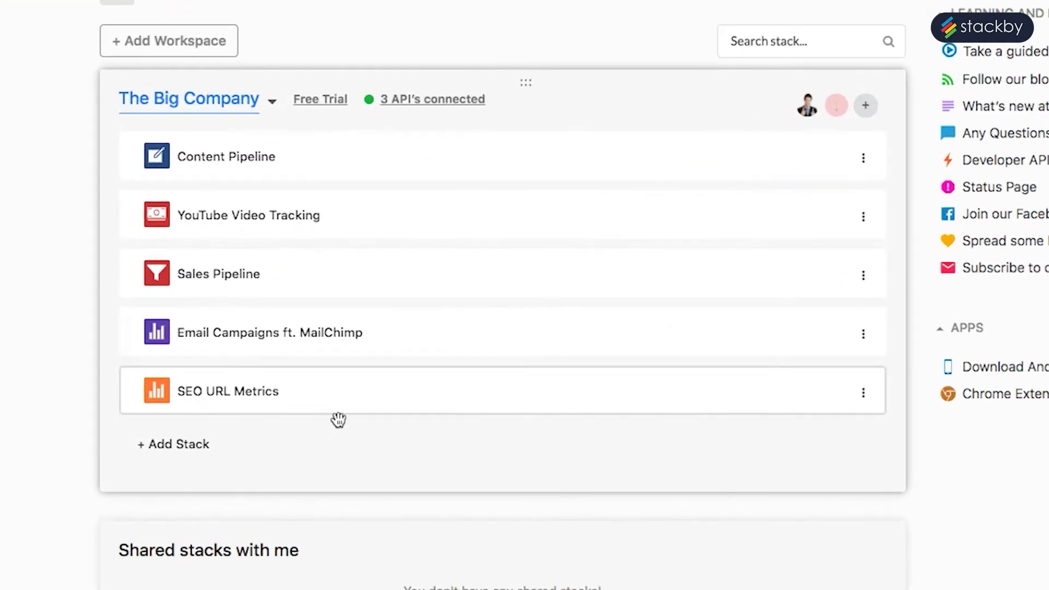
left_click(273, 391)
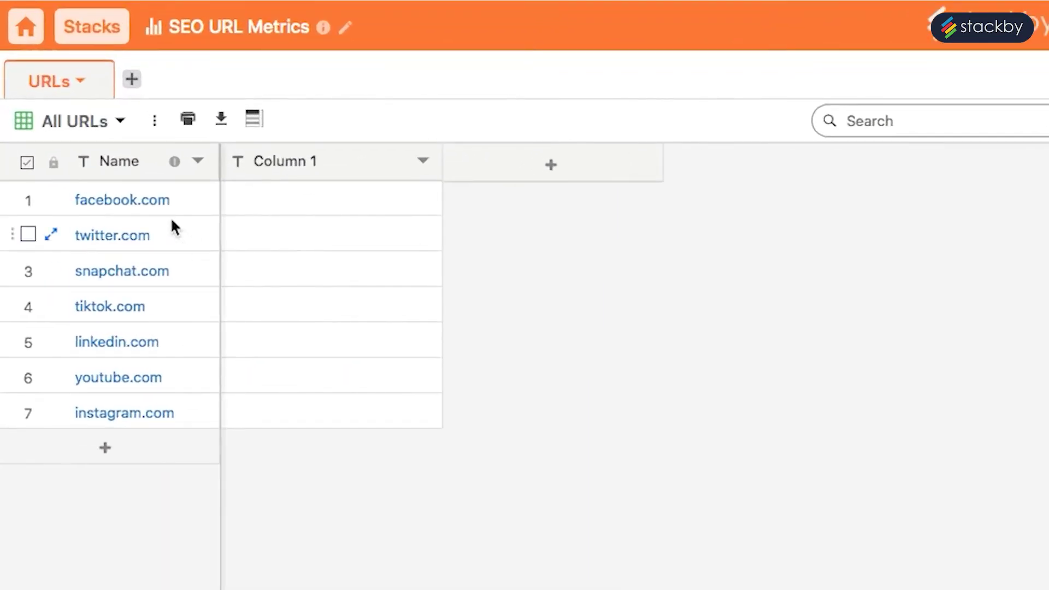
Make Column 1 a Connect to an API column using Moz with the 'Moz API' key.
double_click(260, 173)
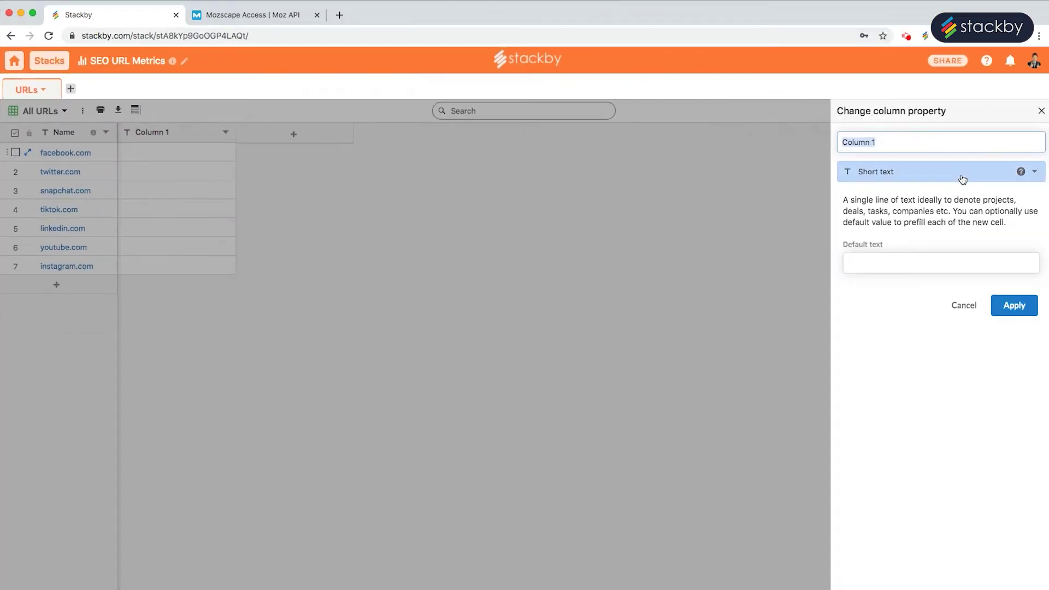
left_click(962, 179)
left_click(929, 211)
left_click(933, 238)
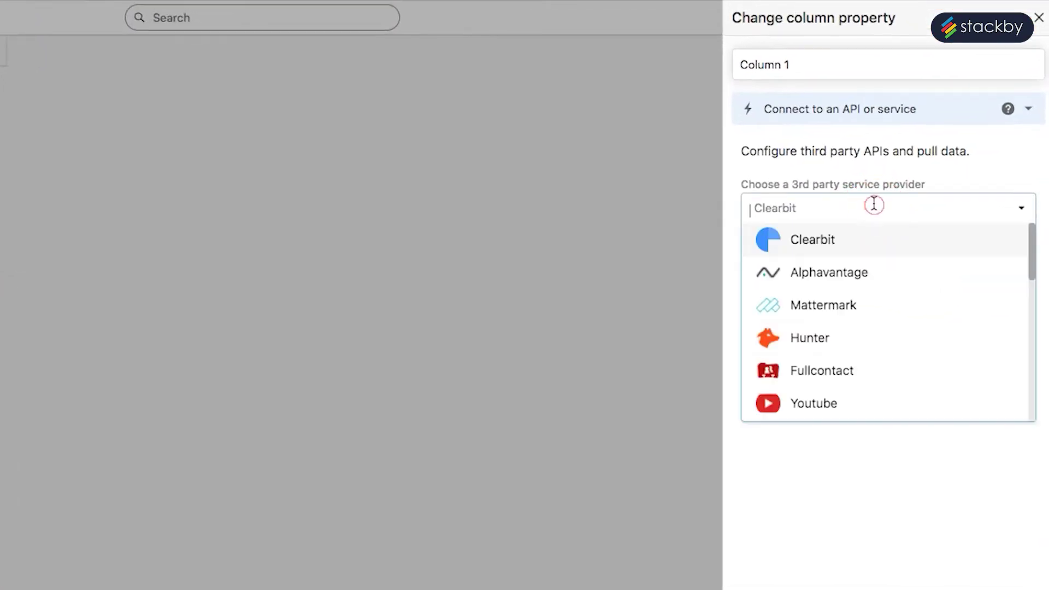
scroll(863, 347, "down", 10)
left_click(855, 403)
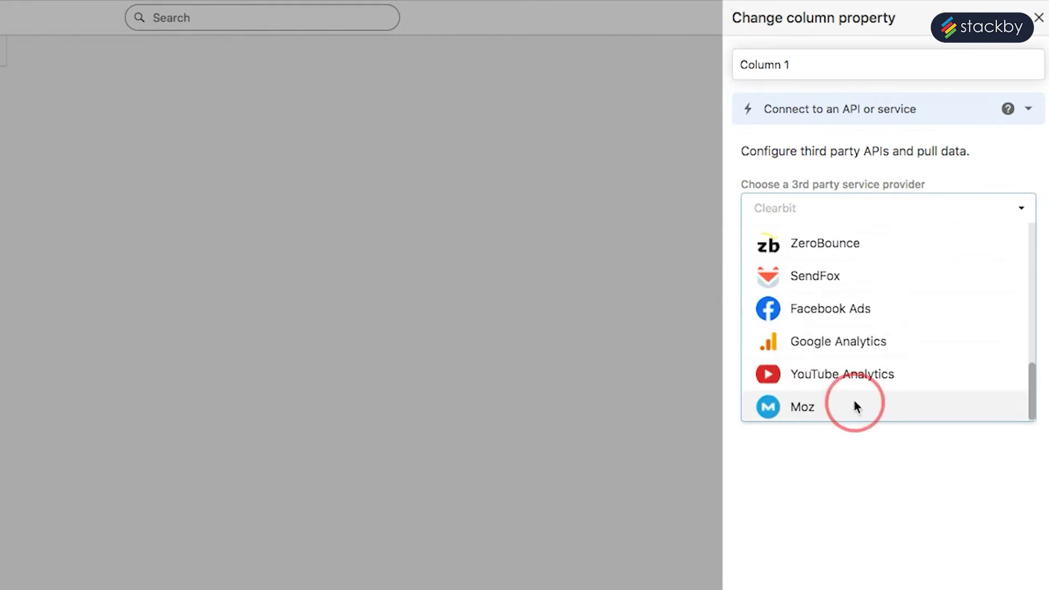
left_click(831, 269)
left_click(828, 285)
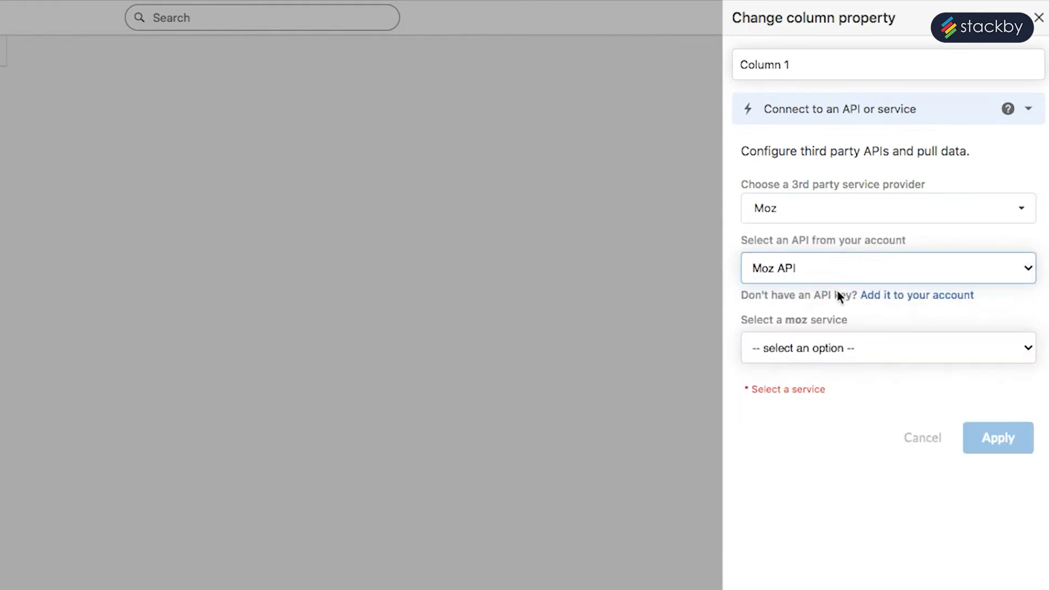
Get data of given url from the Name column, rename it 'Moz API', and apply.
left_click(815, 347)
left_click(797, 364)
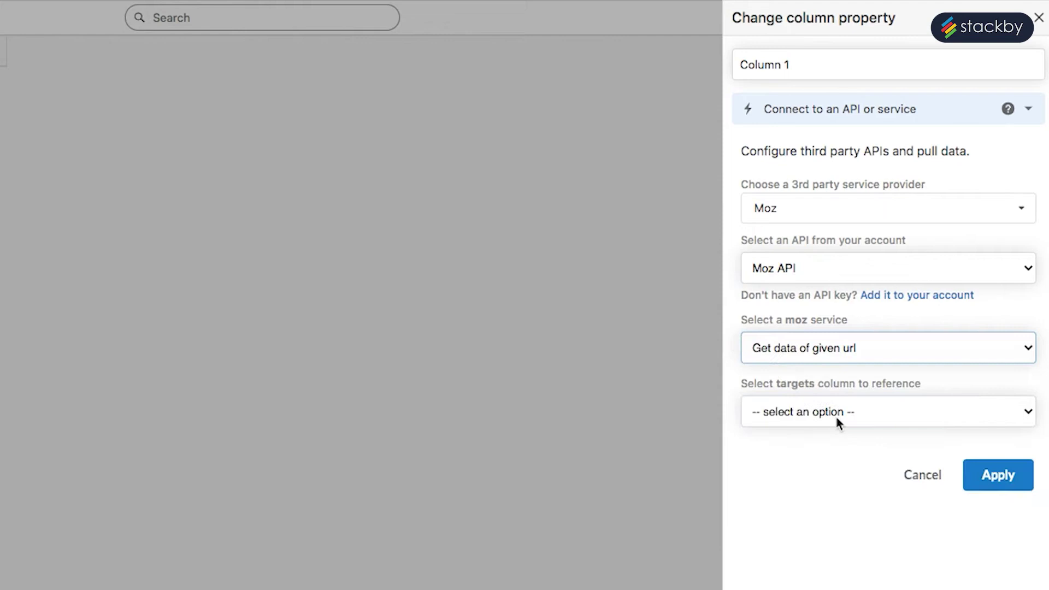
left_click(826, 413)
left_click(823, 427)
triple_click(799, 64)
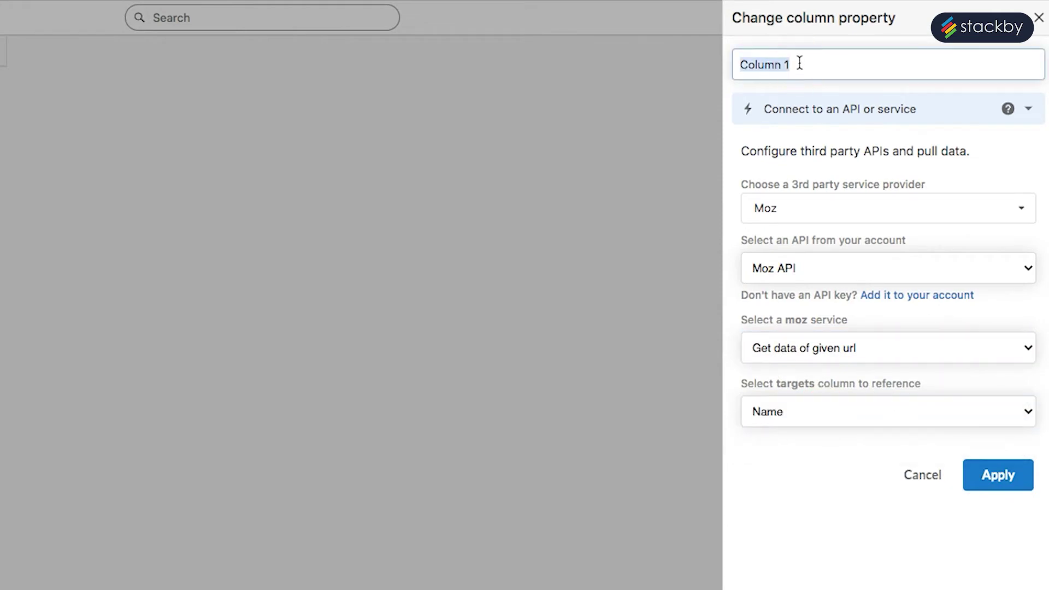
type("Moz API")
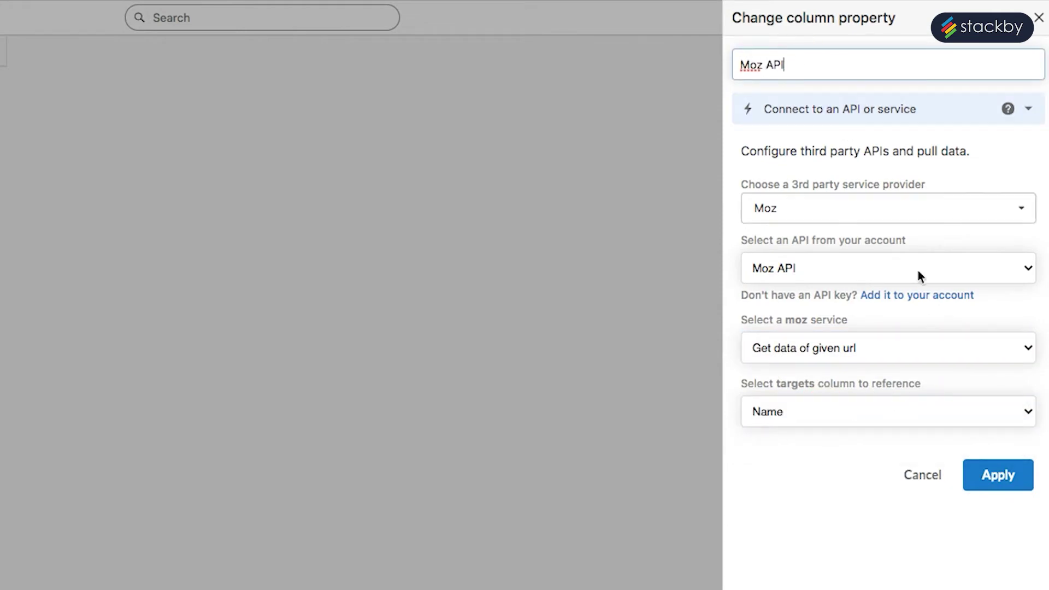
left_click(998, 475)
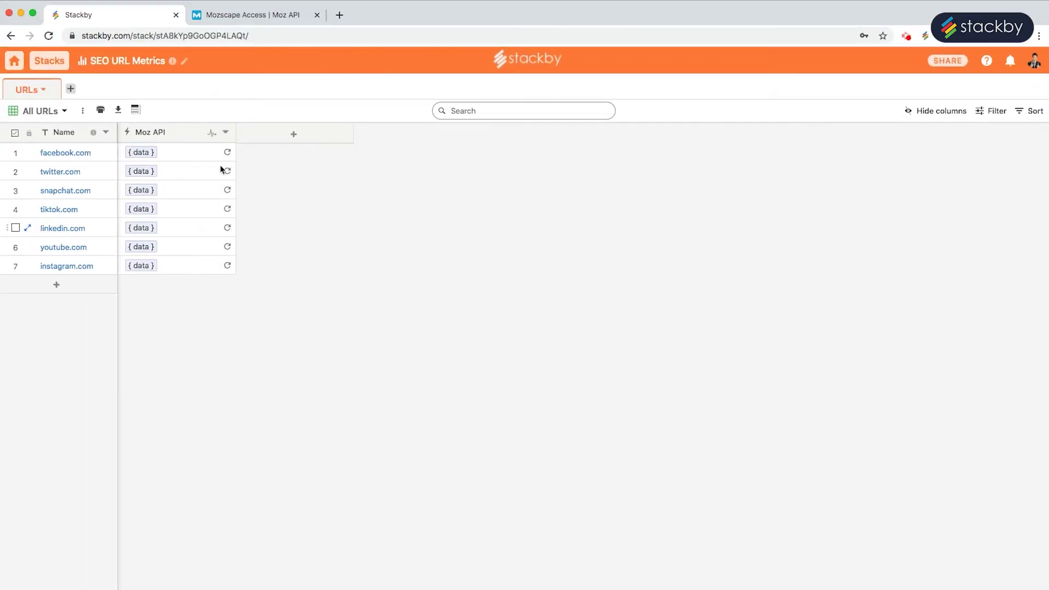
left_click_drag(236, 134, 205, 134)
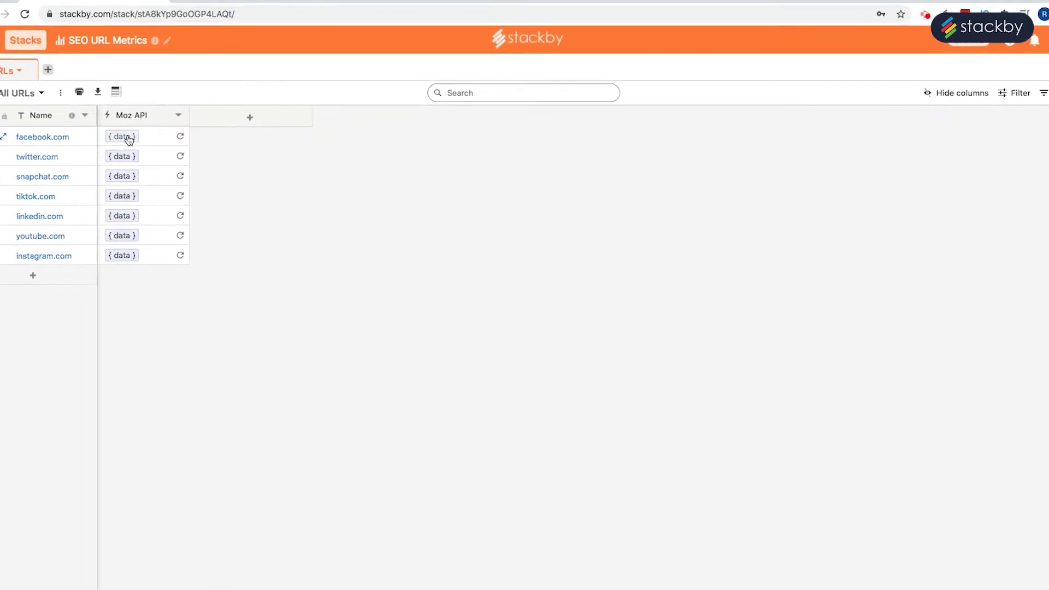
Open facebook.com's Moz data in the Data Explorer and tick the page field.
left_click(142, 153)
scroll(413, 265, "down", 3)
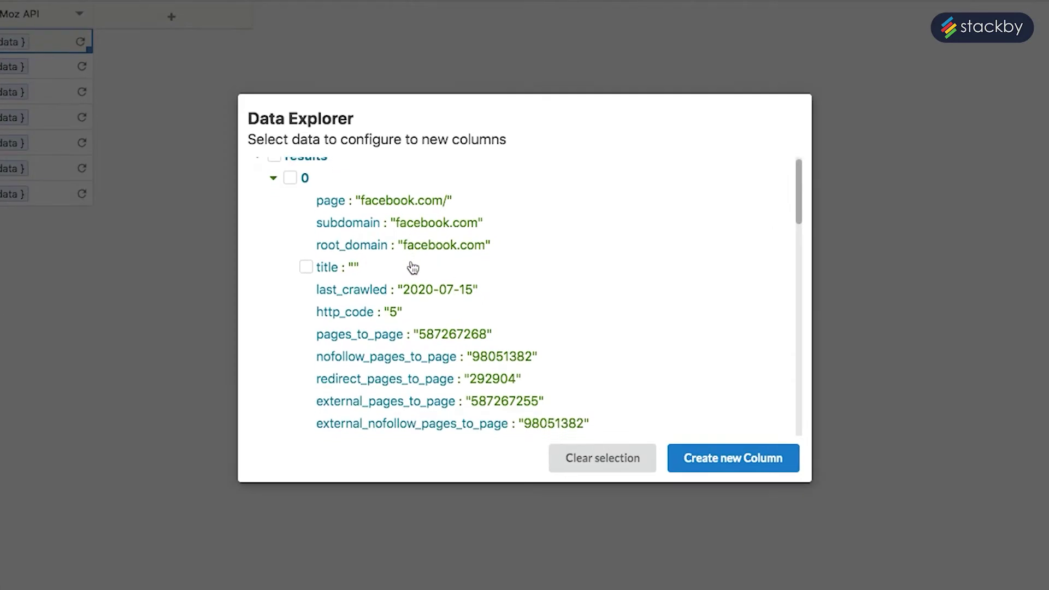
scroll(369, 343, "down", 1)
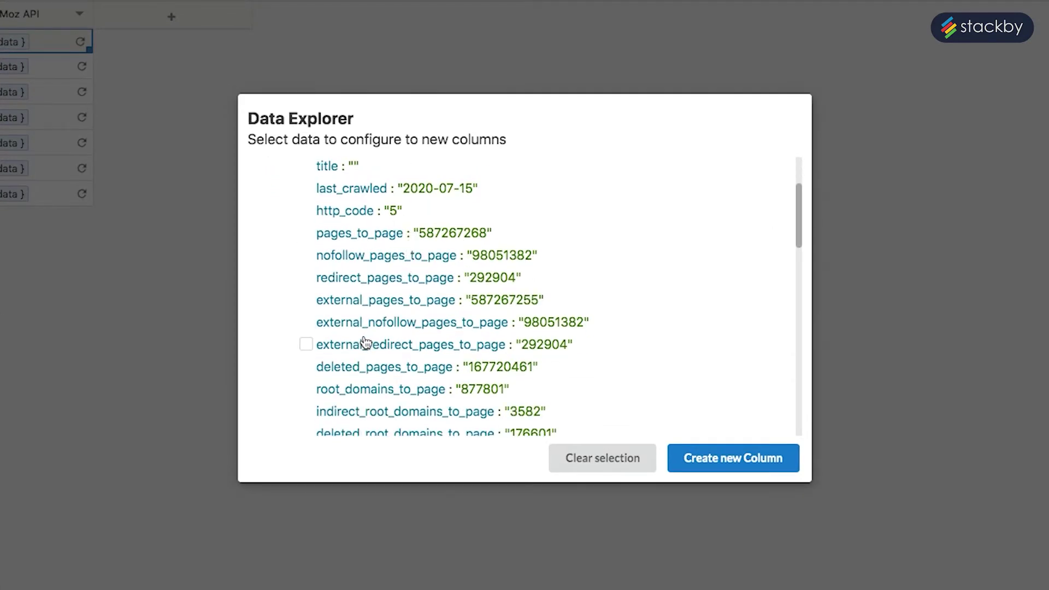
scroll(322, 288, "down", 3)
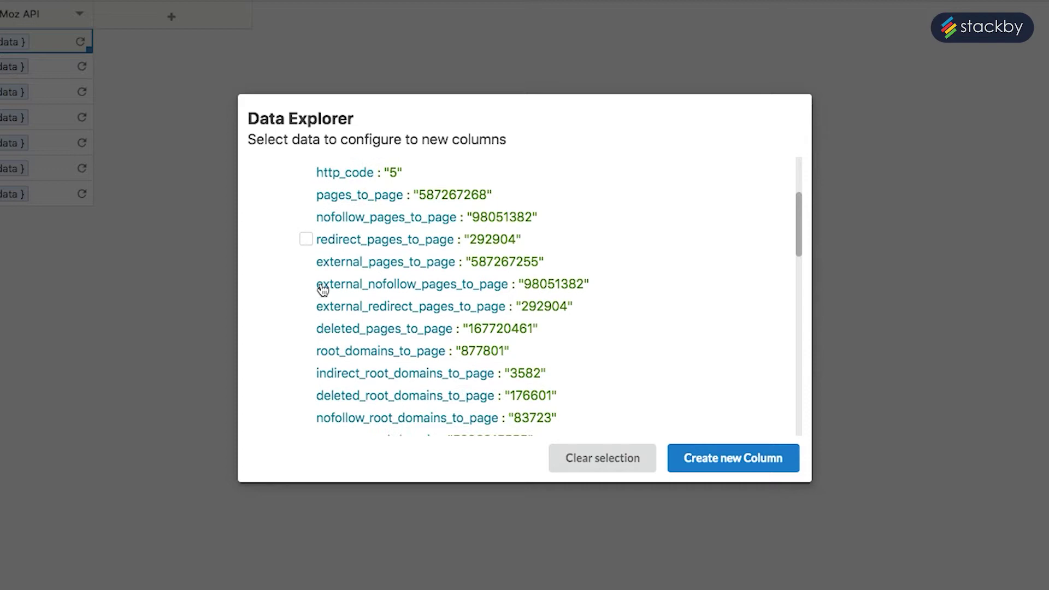
scroll(335, 360, "down", 3)
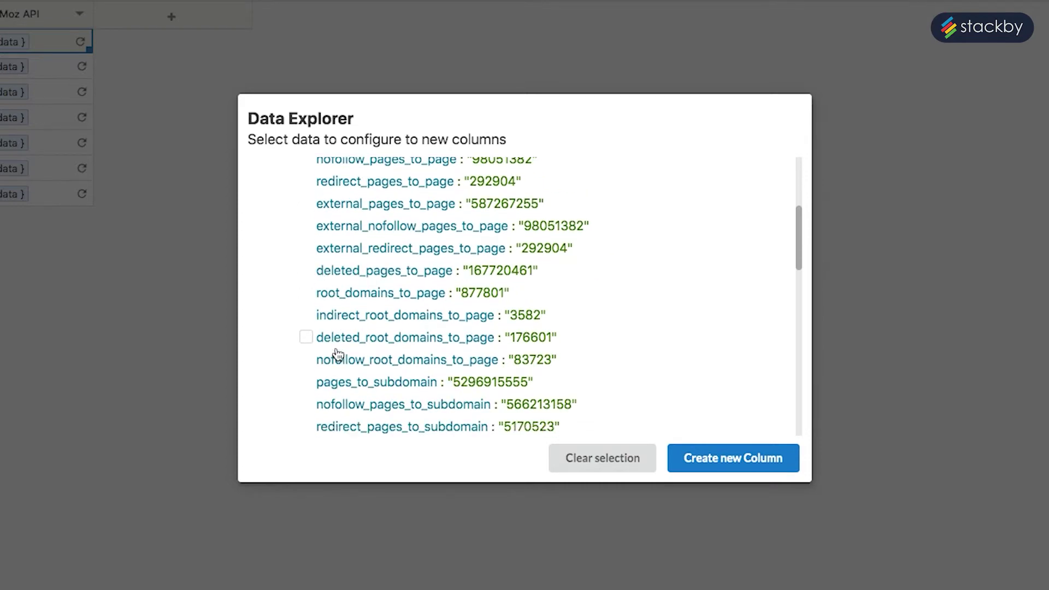
scroll(306, 351, "down", 15)
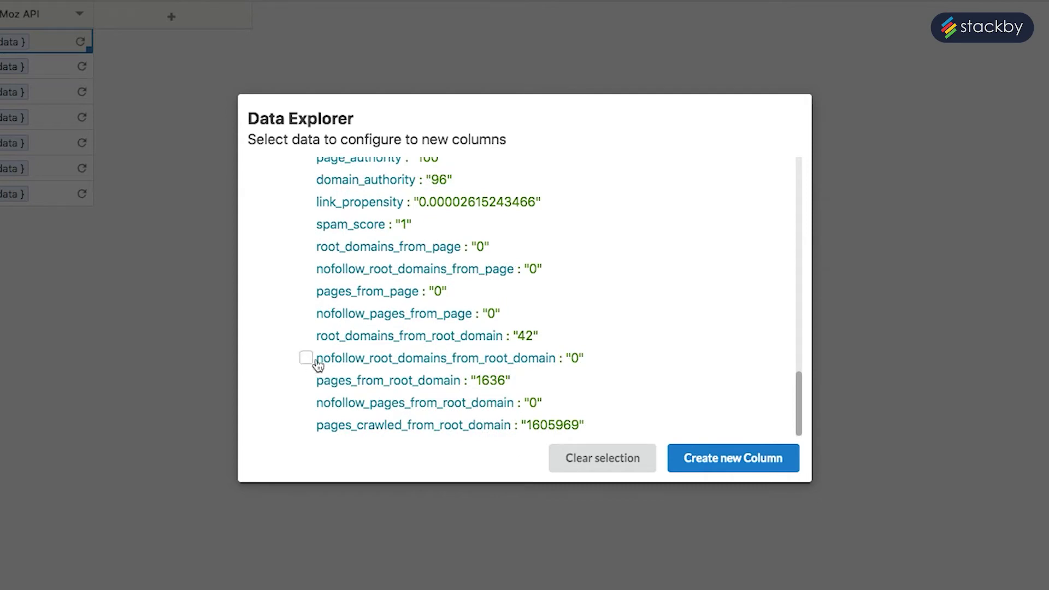
scroll(356, 317, "up", 6)
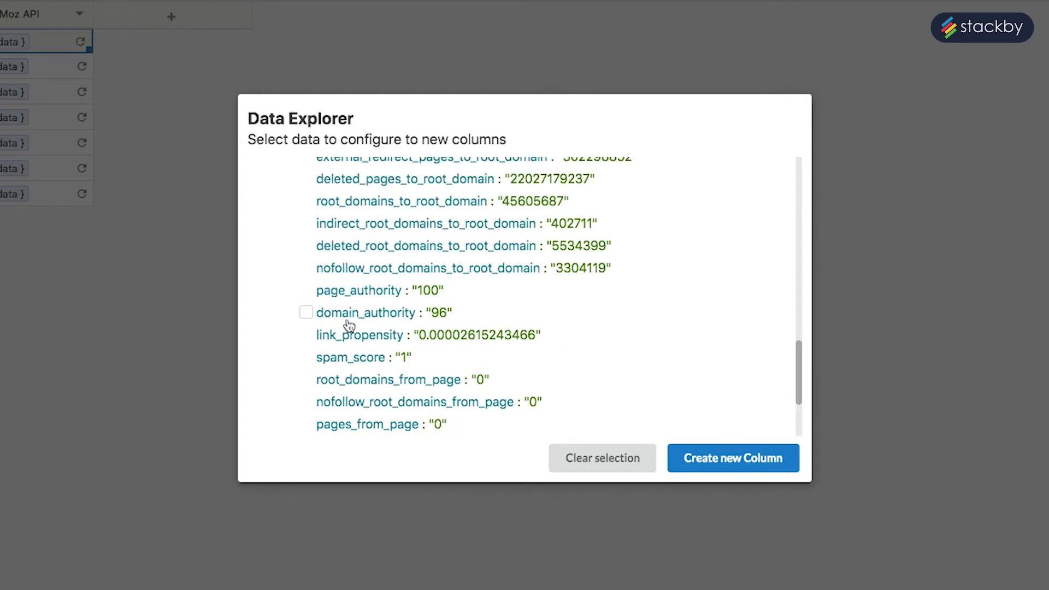
scroll(346, 323, "up", 15)
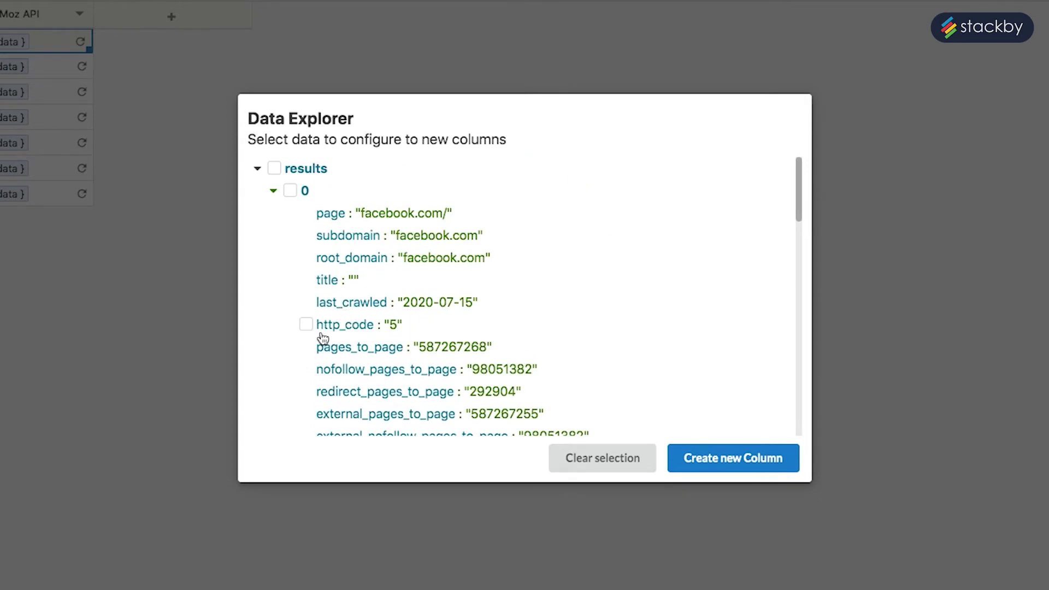
left_click(306, 214)
Tick nofollow_pages_to_page, redirect_pages_to_page, page_authority and domain_authority as new columns.
scroll(305, 290, "down", 1)
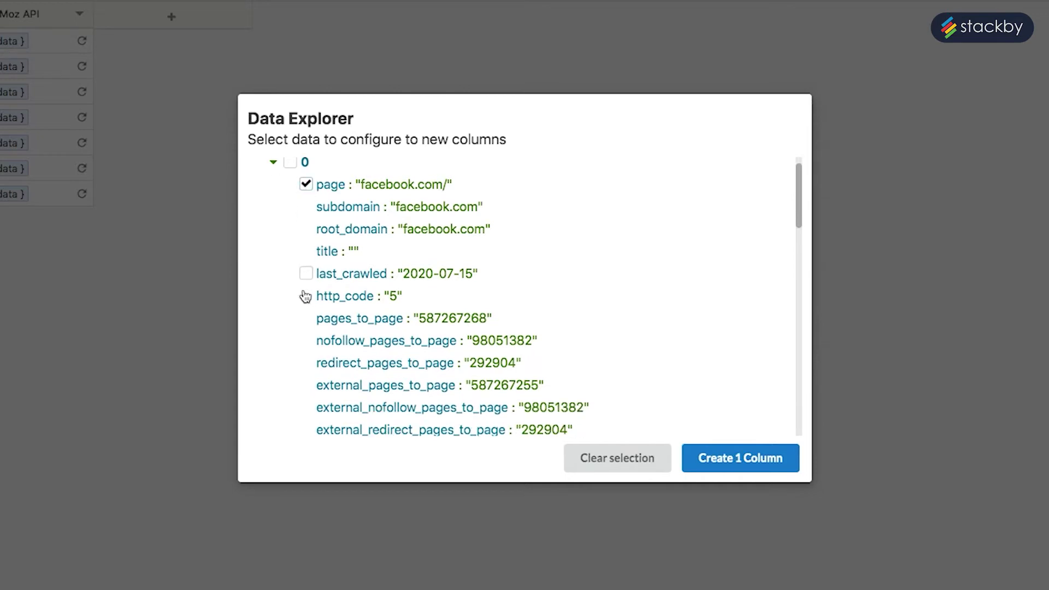
left_click(307, 341)
scroll(311, 350, "down", 1)
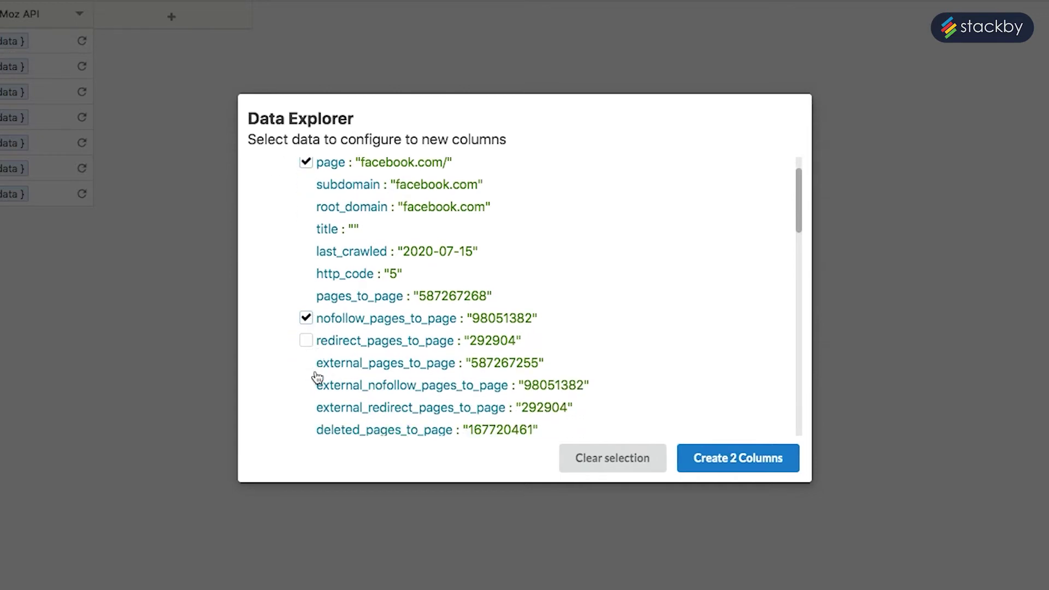
left_click(309, 344)
scroll(307, 364, "down", 20)
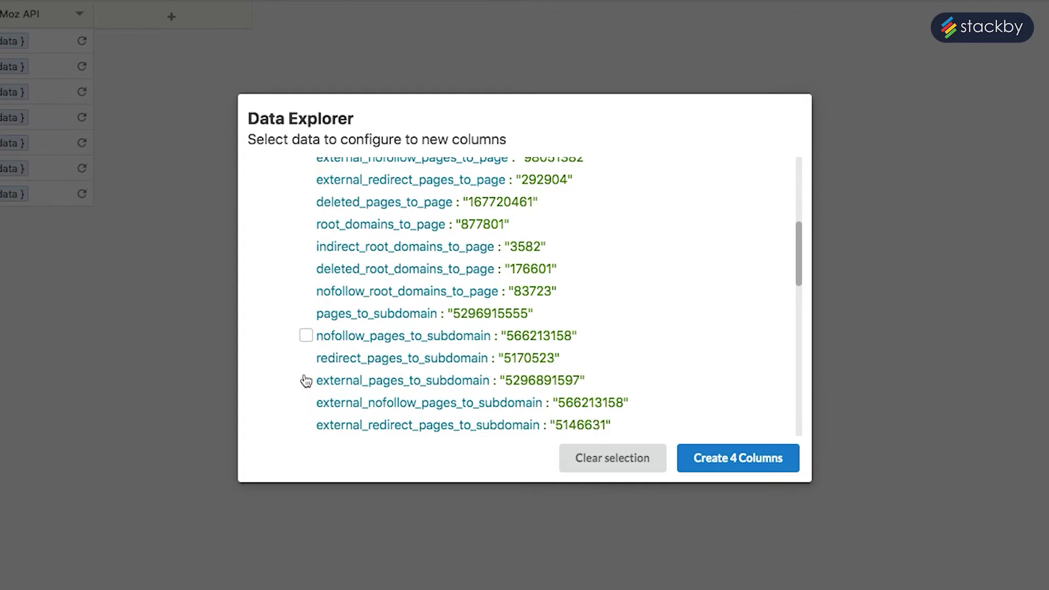
left_click(307, 279)
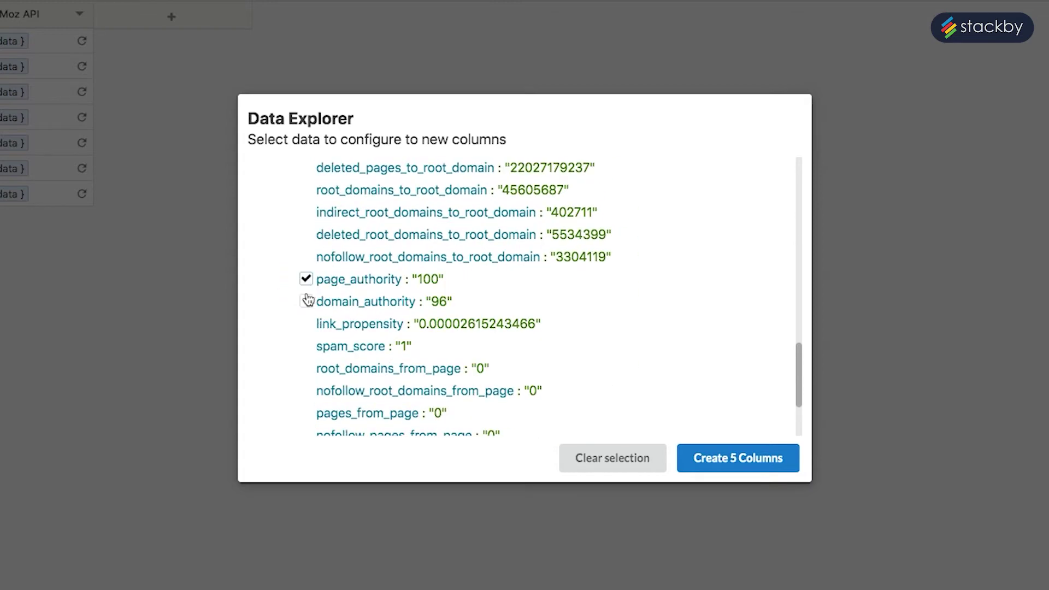
left_click(307, 301)
scroll(328, 328, "down", 5)
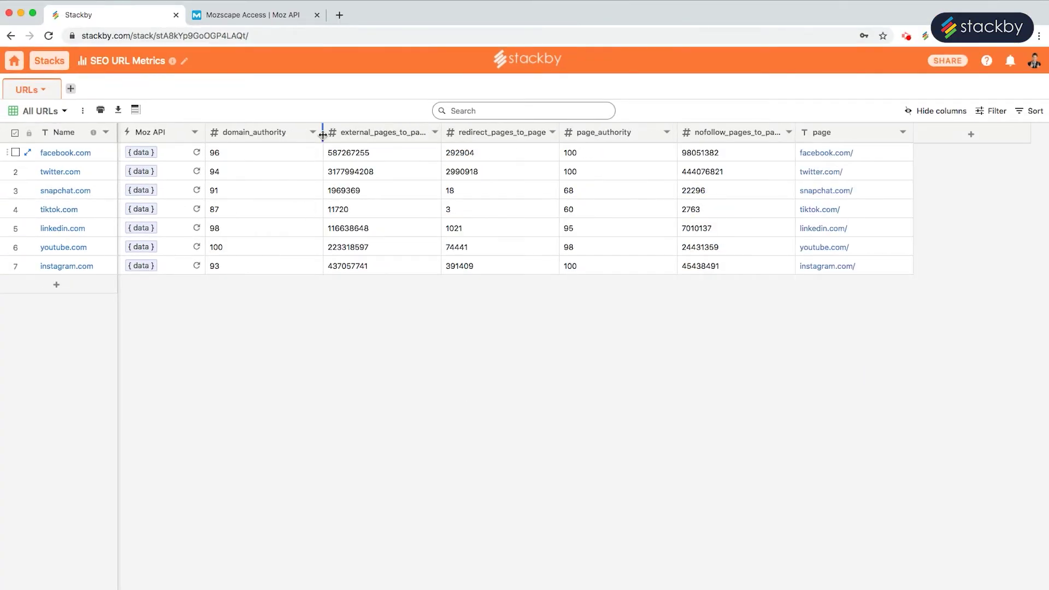
Narrow the domain_authority, external pages and page_authority columns; check tiktok.com (60) and instagram.com (100) page_authority.
left_click_drag(322, 133, 297, 134)
left_click_drag(413, 134, 396, 134)
left_click_drag(625, 133, 611, 133)
left_click(563, 212)
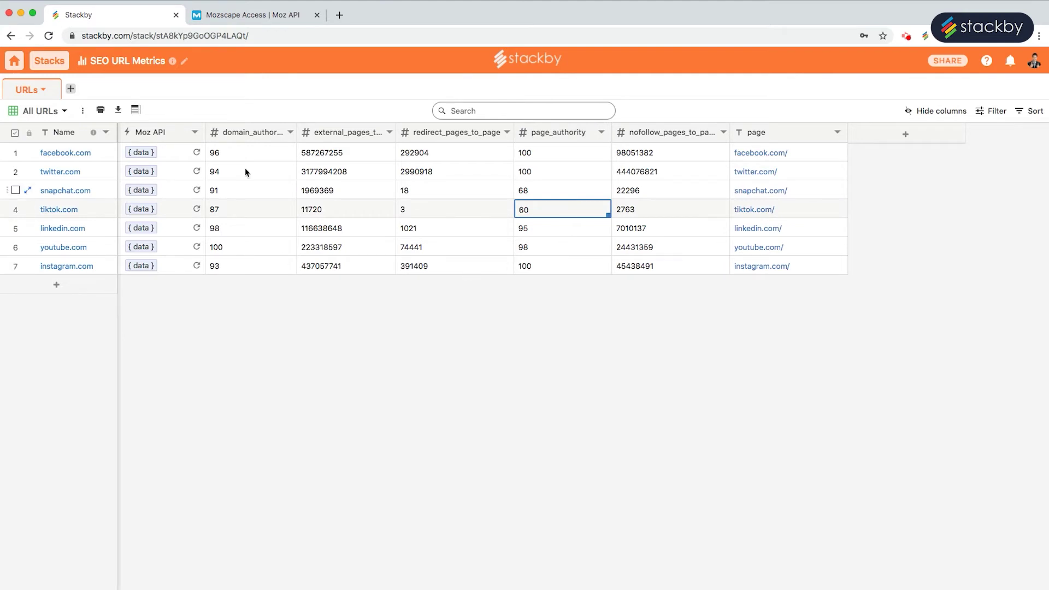
left_click(568, 272)
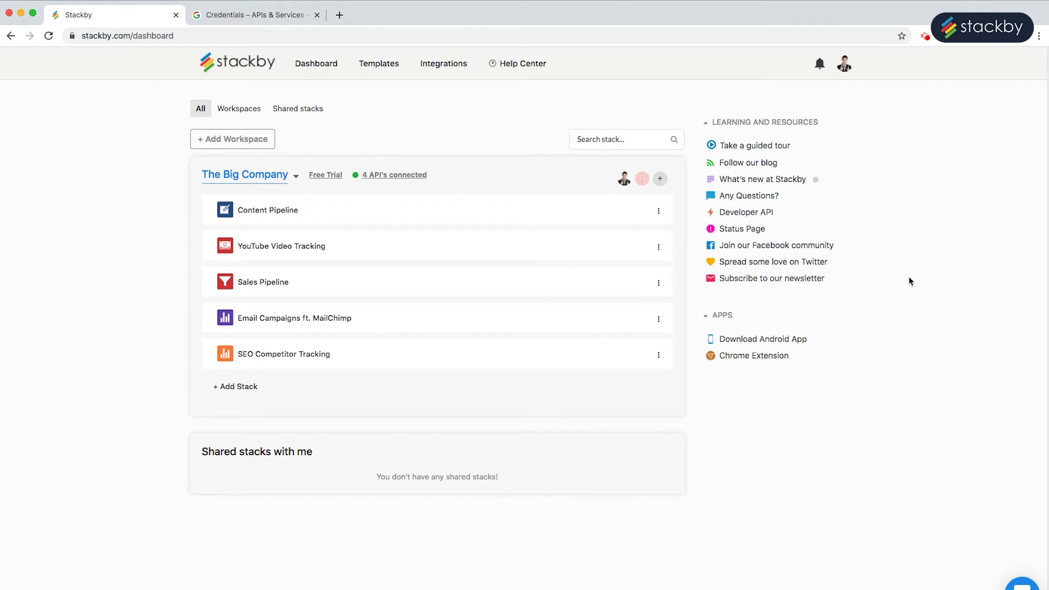
Open the Pagespeed integration setup from the SEO integrations, then go to Google's API Credentials page.
left_click(403, 175)
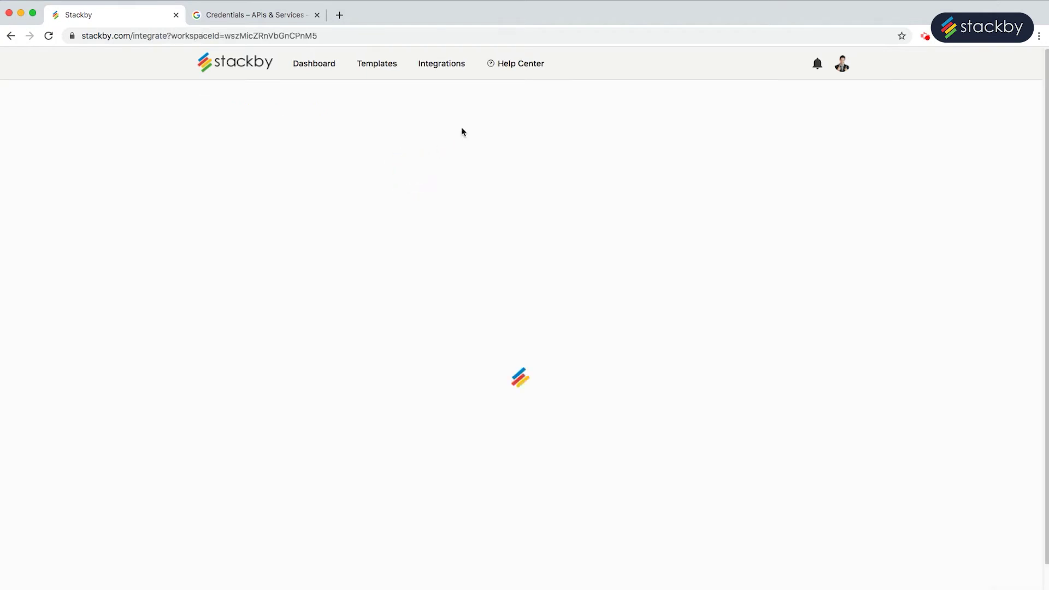
left_click(210, 340)
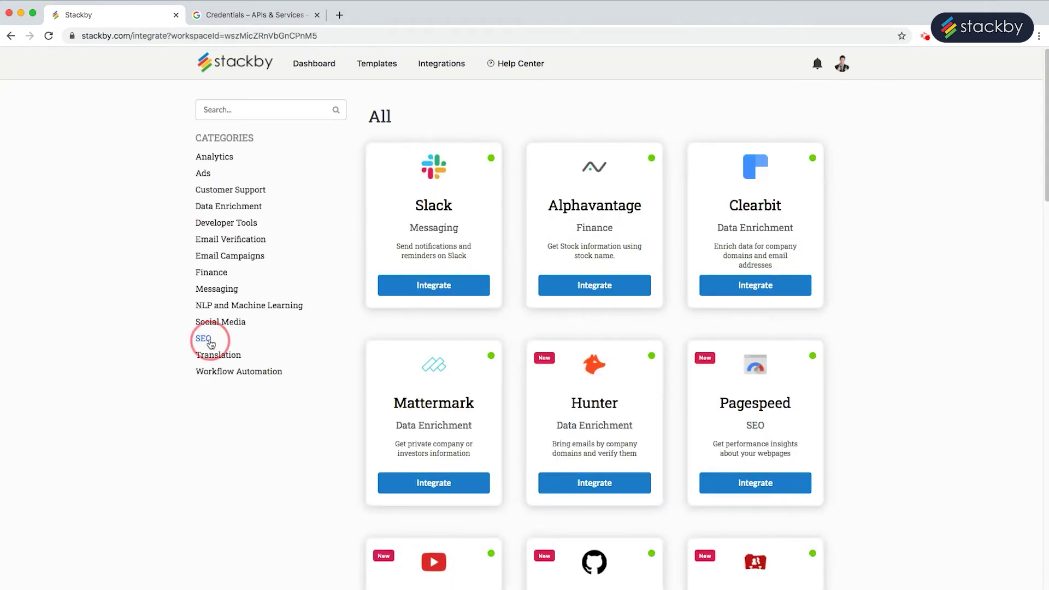
left_click(449, 289)
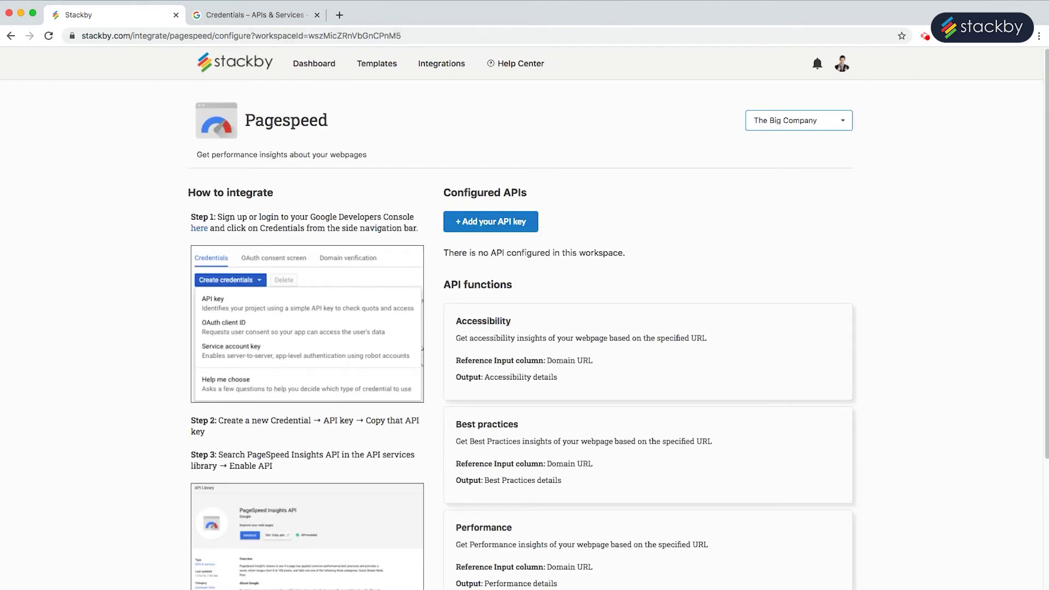
left_click(248, 15)
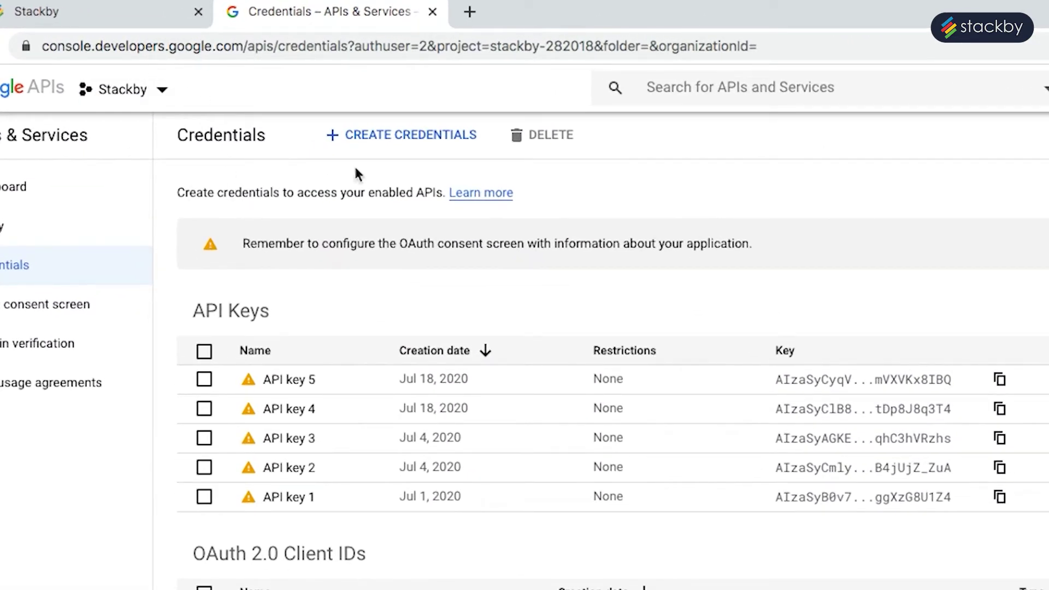
Create a new API key in Google Cloud Console and copy it.
left_click(387, 137)
left_click(396, 184)
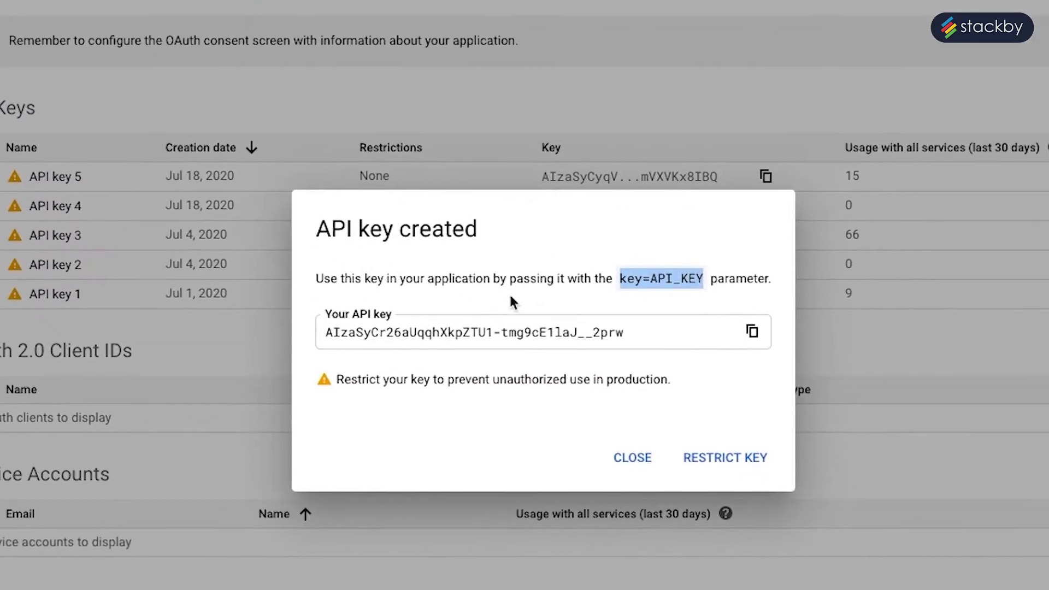
left_click(679, 535)
left_click(597, 430)
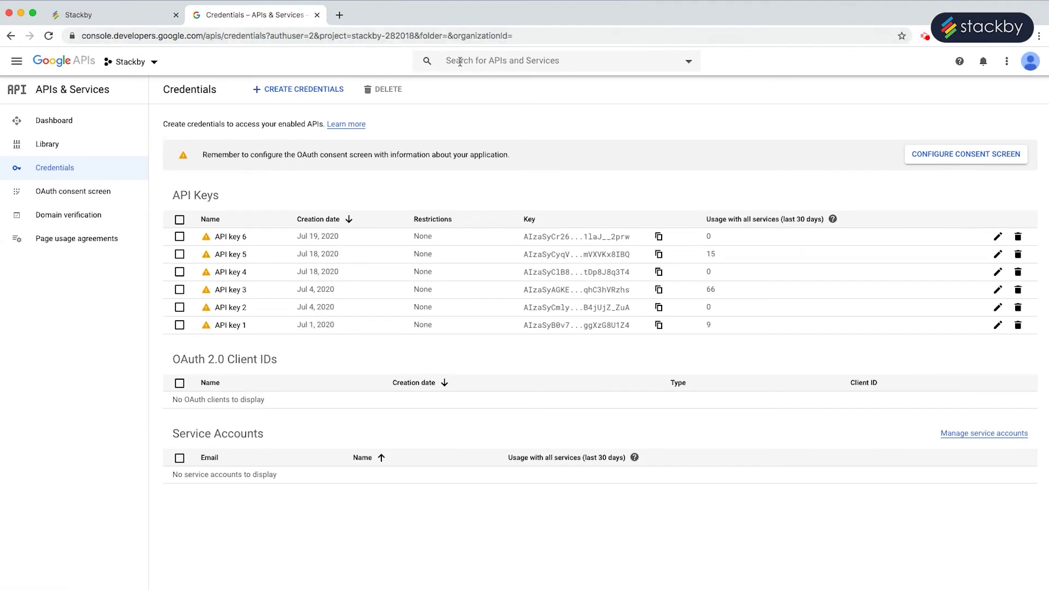
Search for 'Google PageSpeed' and enable the PageSpeed Insights API.
left_click(460, 62)
type("Goo")
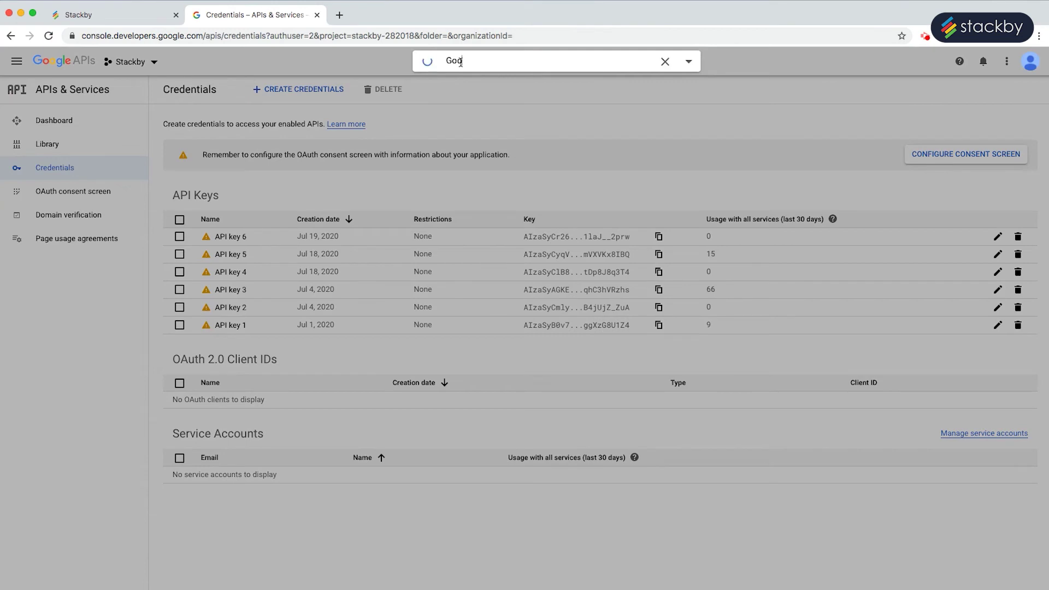
type("gle PageSpeed")
key("Return")
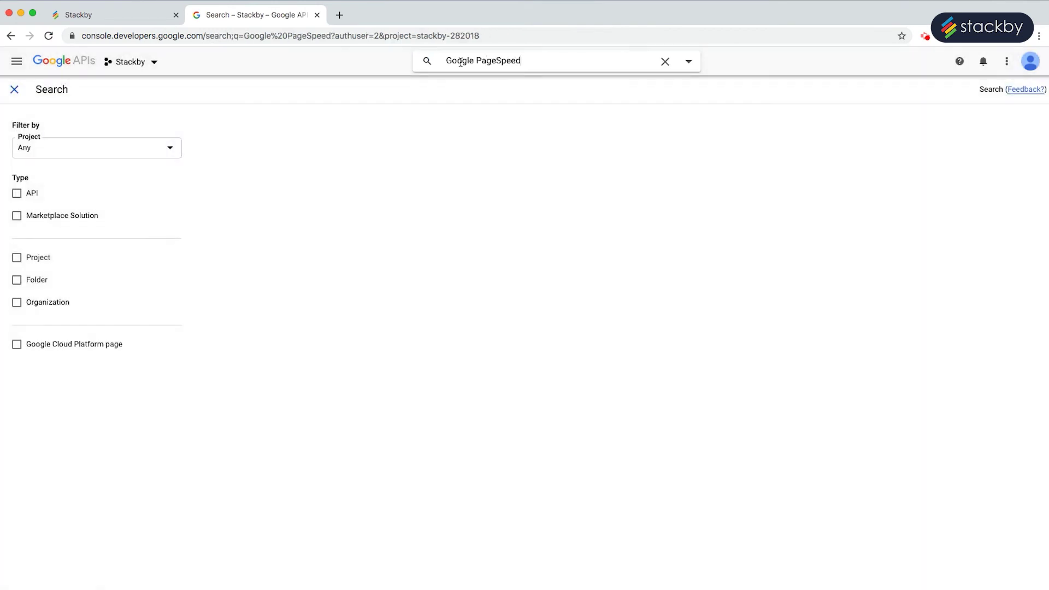
left_click(302, 145)
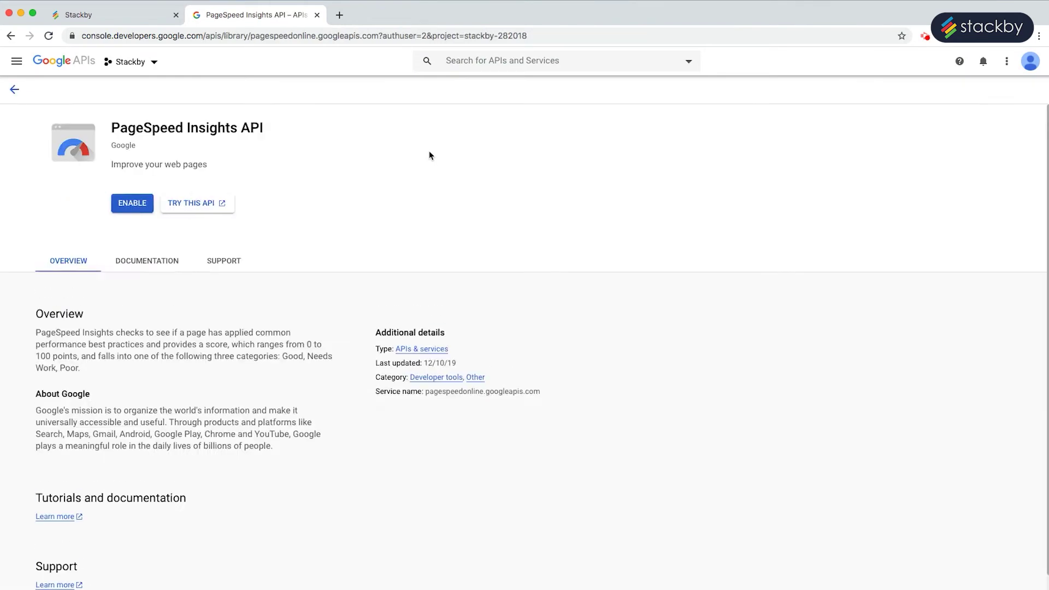
left_click(132, 202)
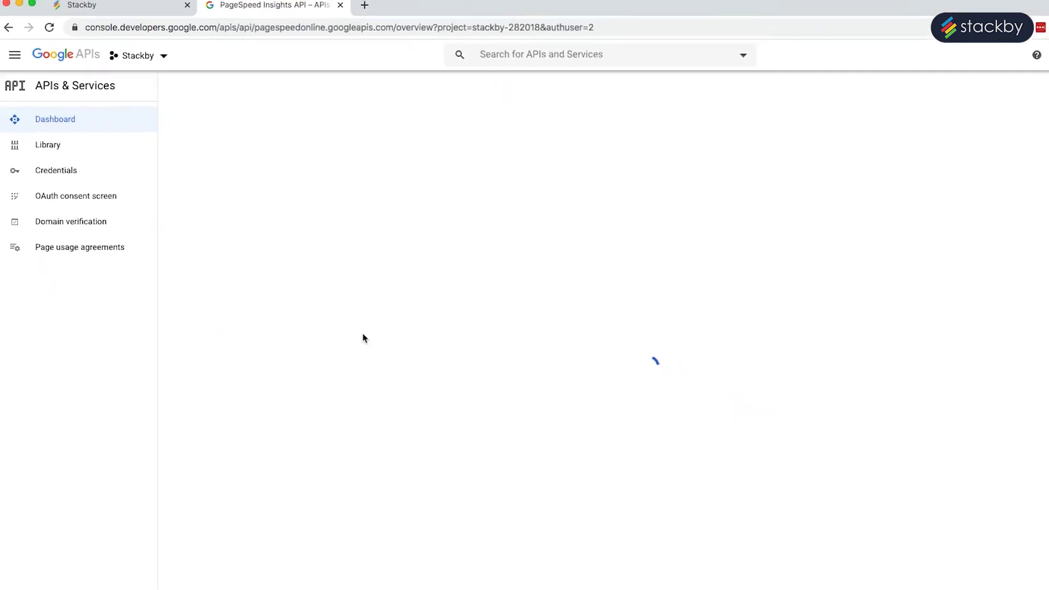
Save the copied Google key as 'Pagespeed API' in Stackby, then open the SEO Competitor Tracking stack.
left_click(119, 18)
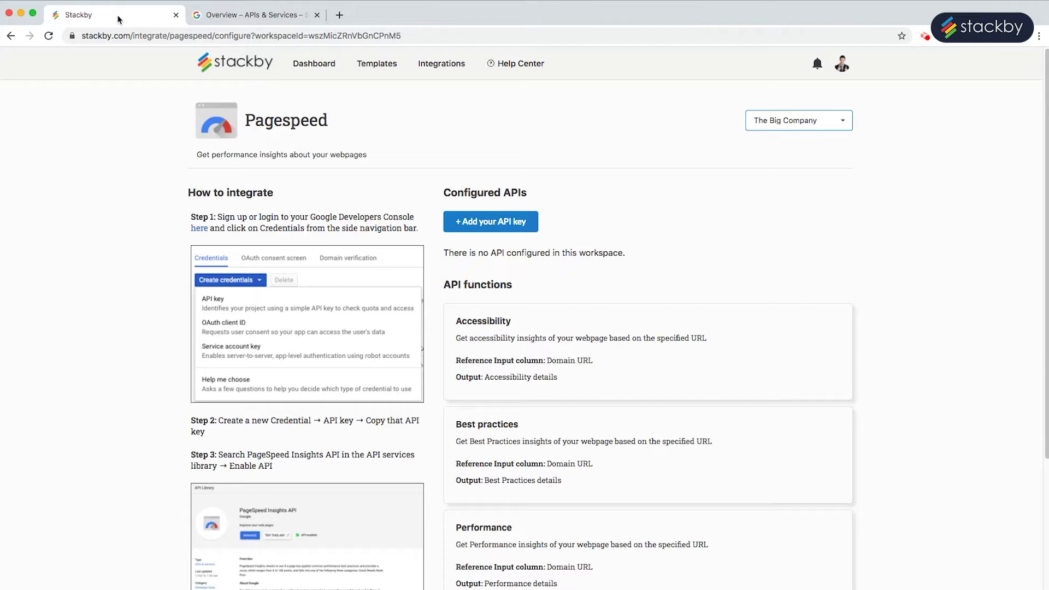
left_click(511, 224)
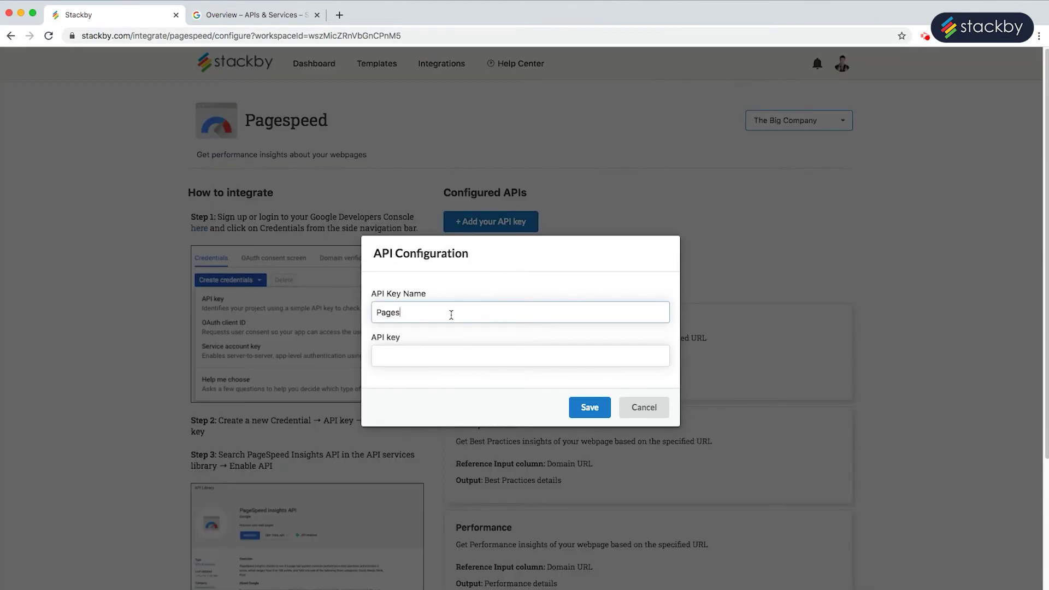
left_click(462, 356)
key("super+v")
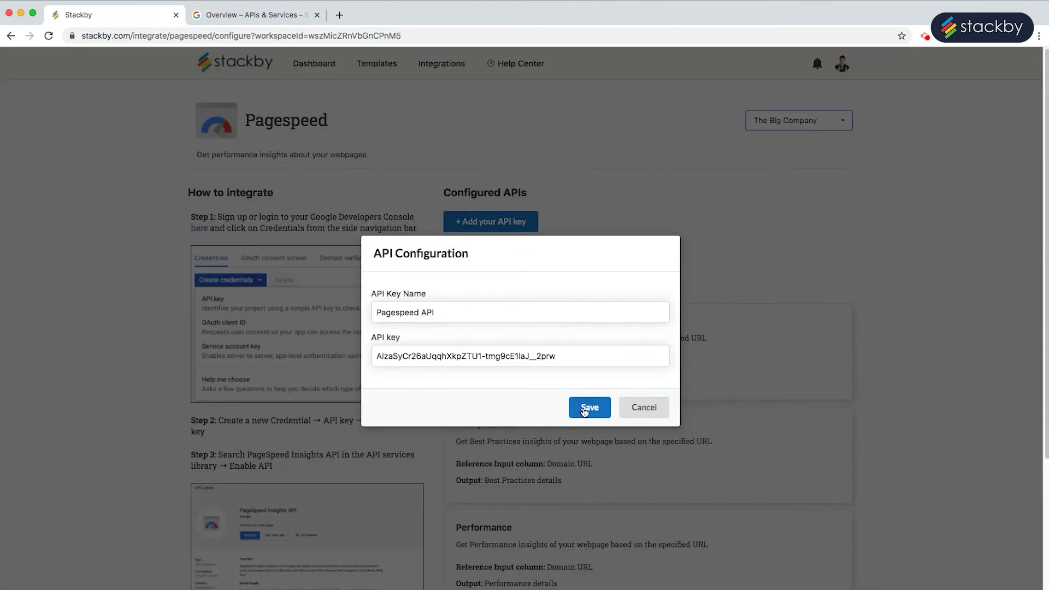
left_click(590, 407)
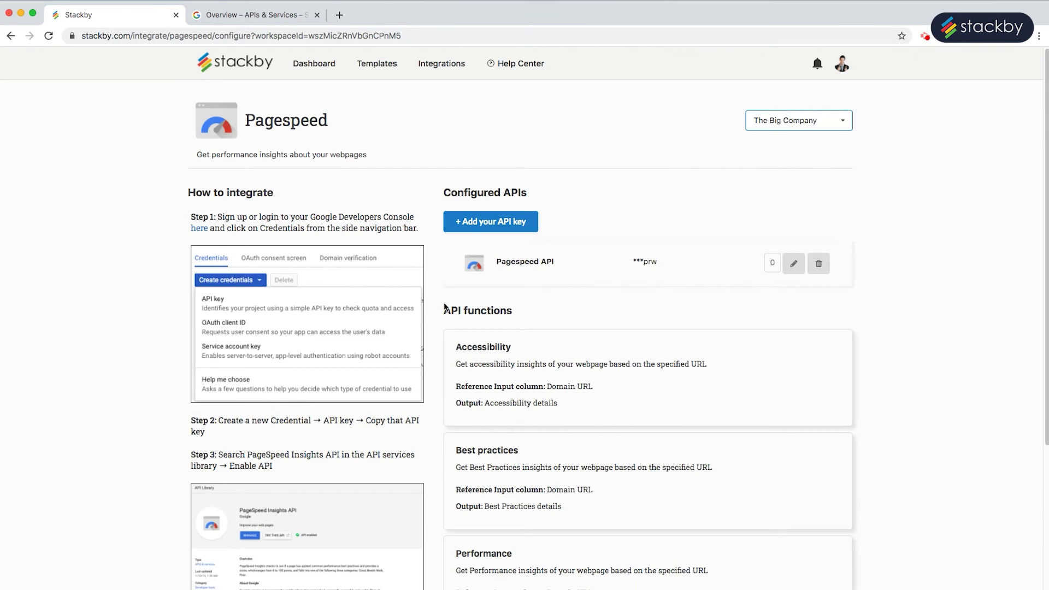
left_click(314, 63)
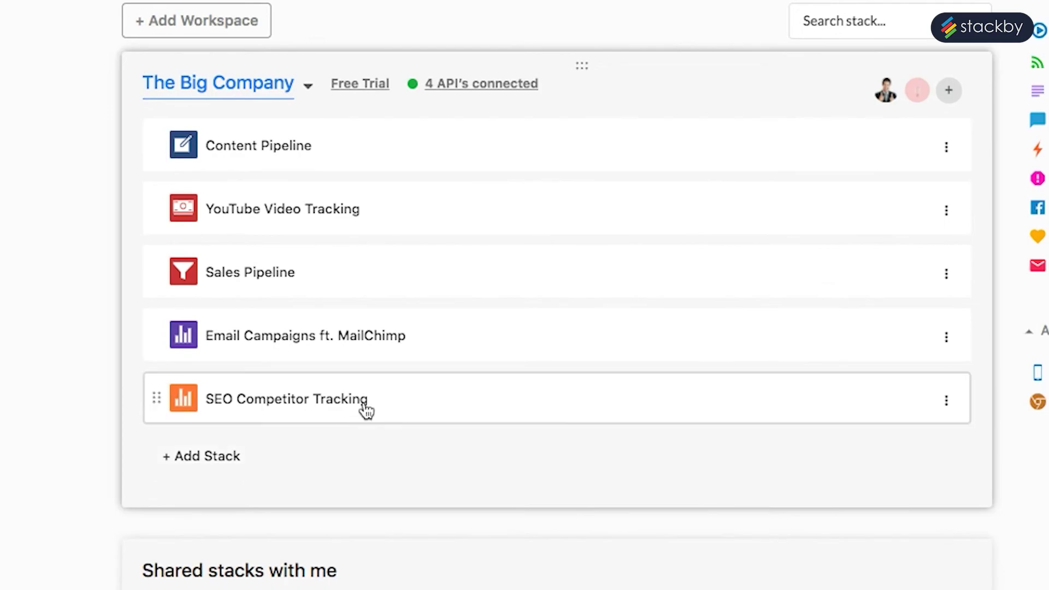
left_click(366, 411)
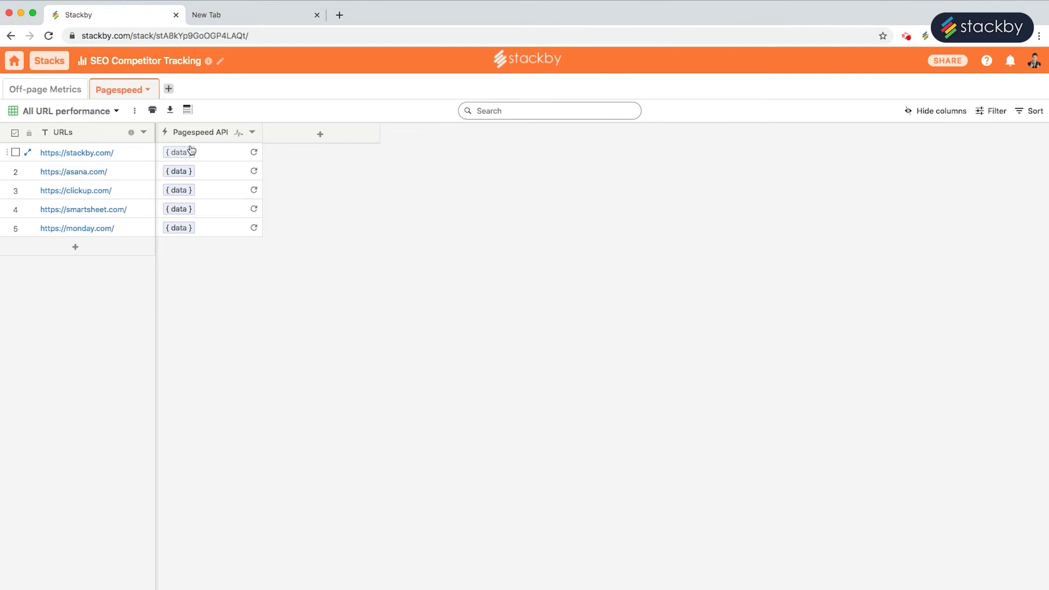
double_click(201, 134)
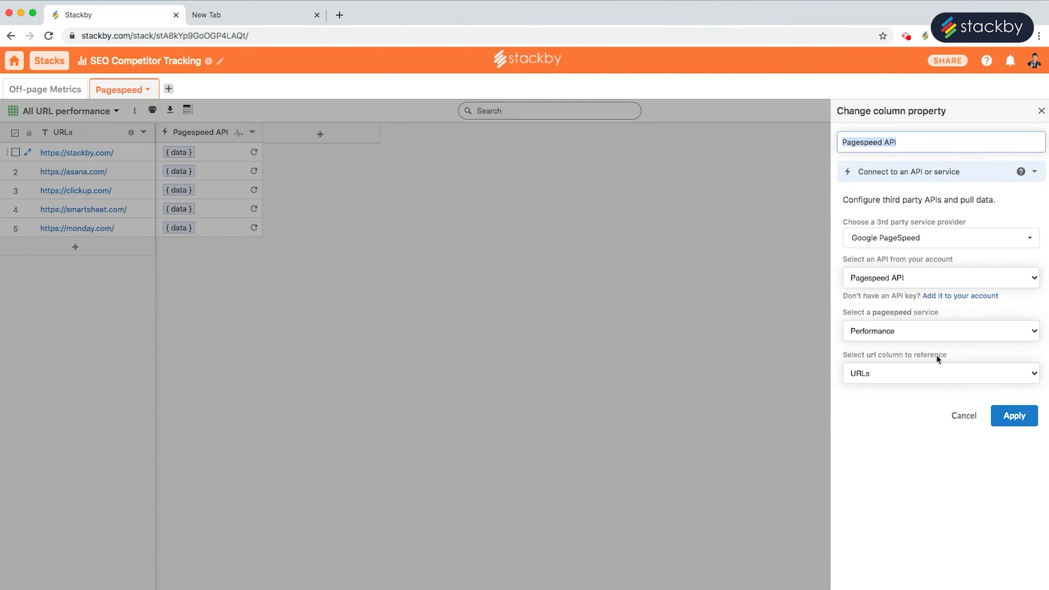
left_click(963, 417)
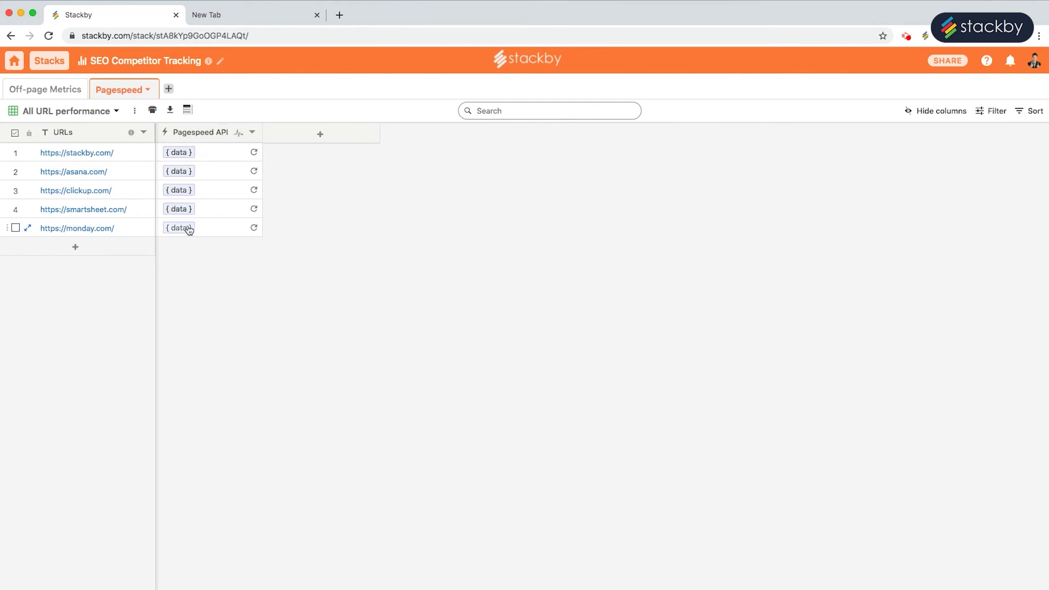
Open row 1's Pagespeed data and tick displayValue under bootup-time and interactive.
left_click(182, 153)
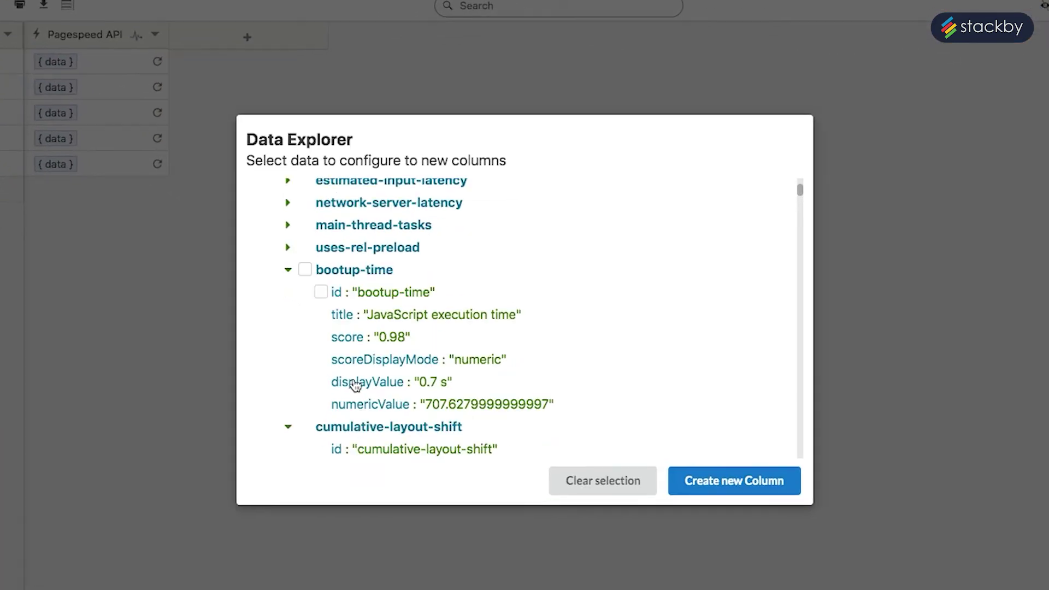
left_click(292, 378)
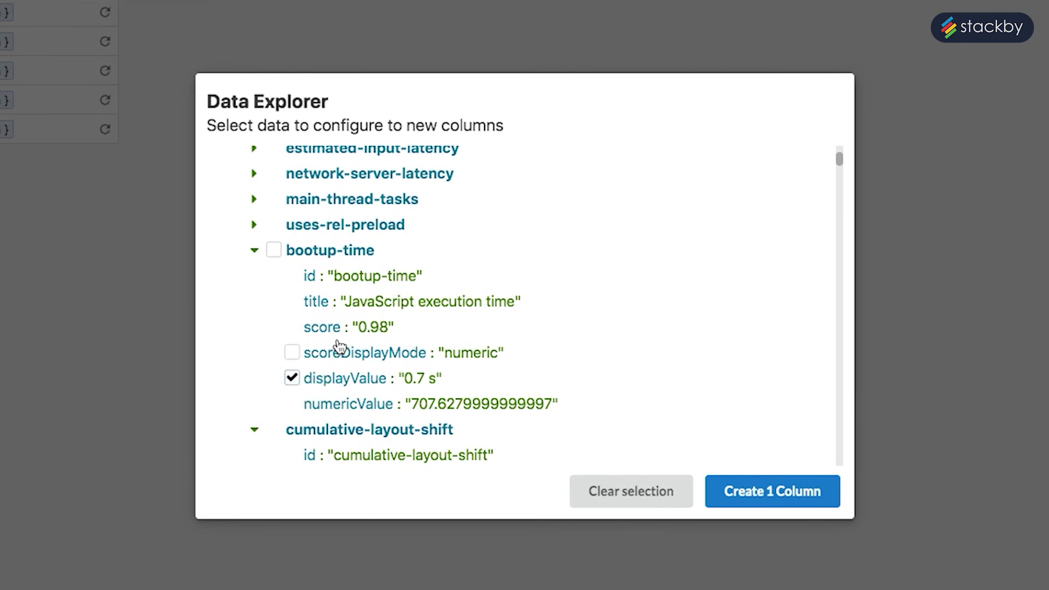
scroll(260, 211, "up", 1)
scroll(274, 318, "down", 1)
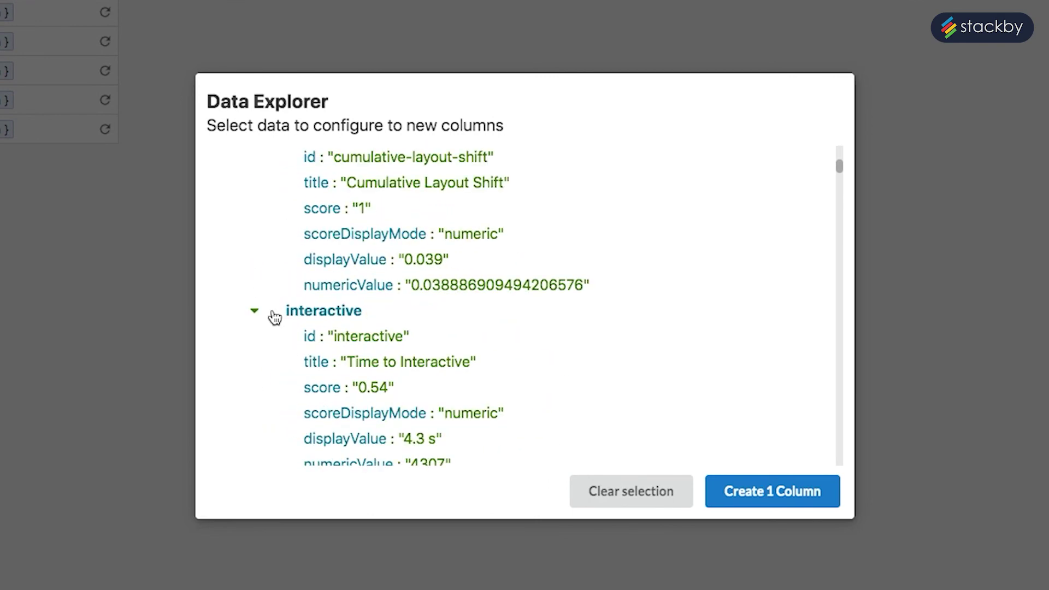
scroll(279, 306, "down", 2)
left_click(293, 343)
Include speed-index and total-byte-weight displayValue and create the 4 columns.
scroll(294, 343, "down", 2)
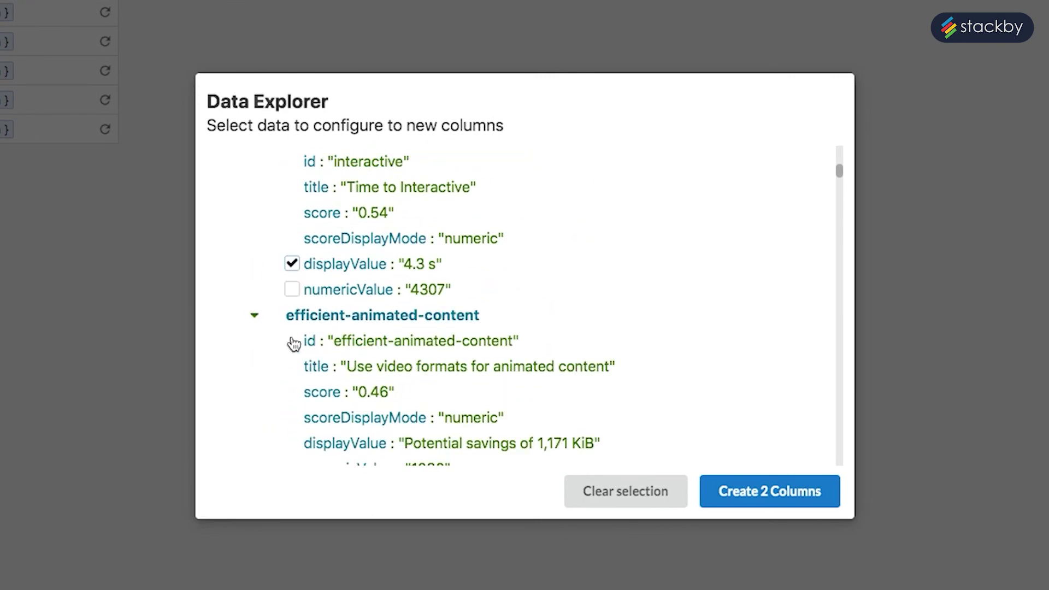
scroll(294, 342, "down", 10)
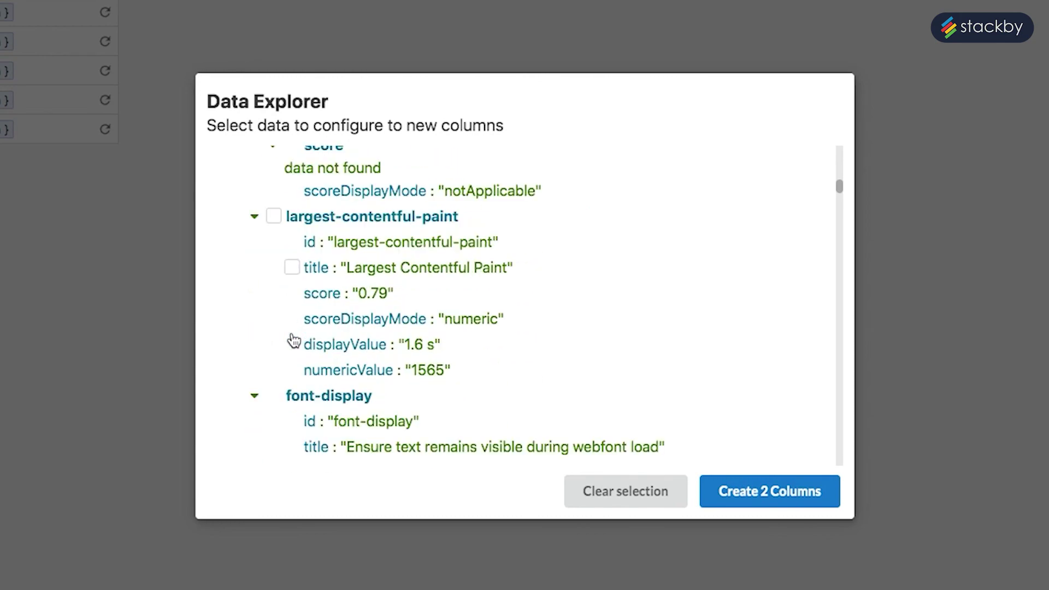
scroll(294, 341, "down", 8)
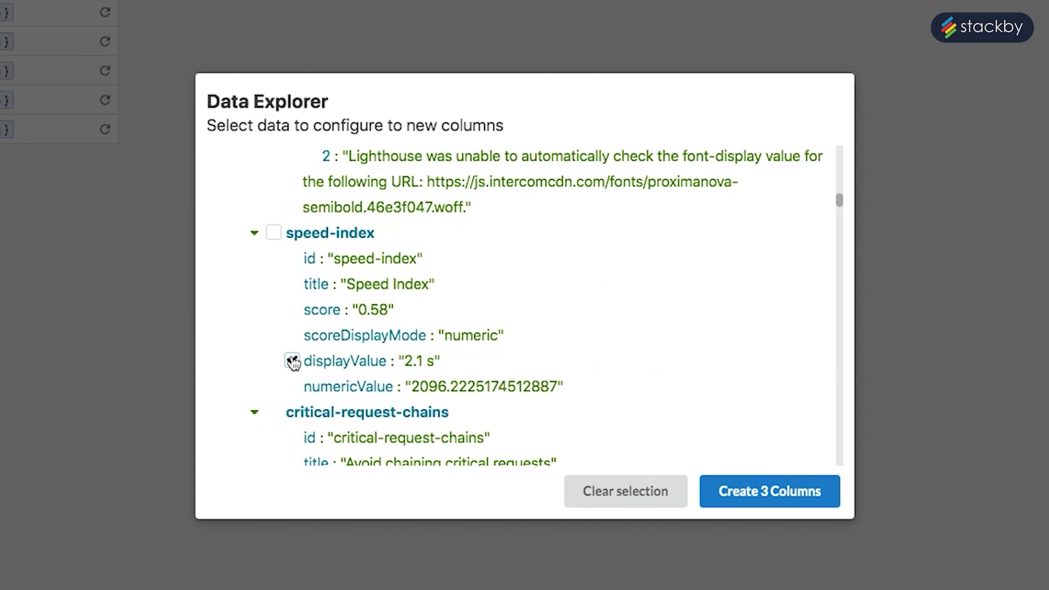
scroll(295, 355, "down", 12)
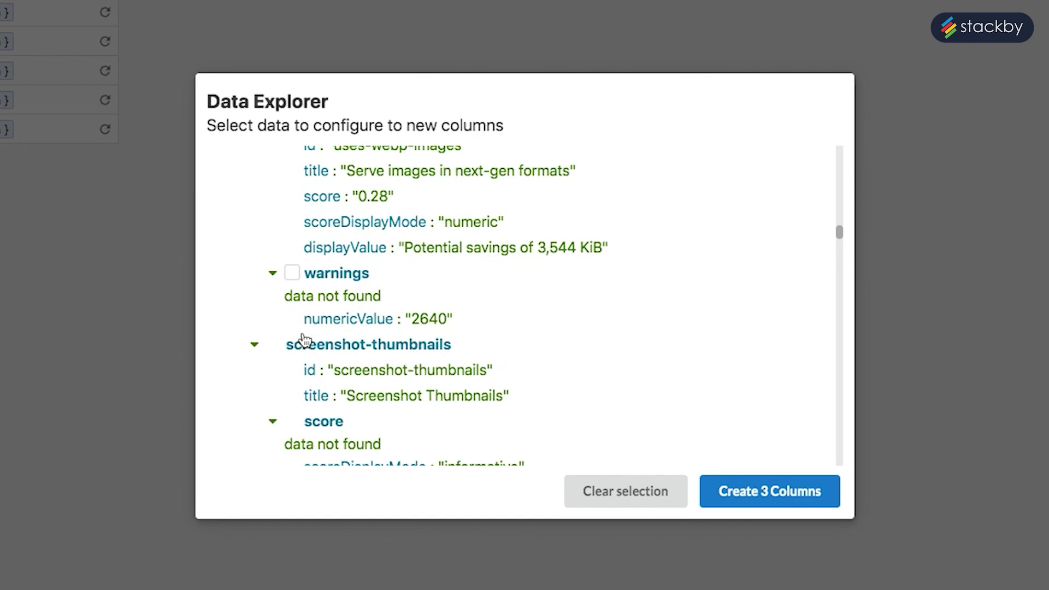
scroll(305, 340, "down", 5)
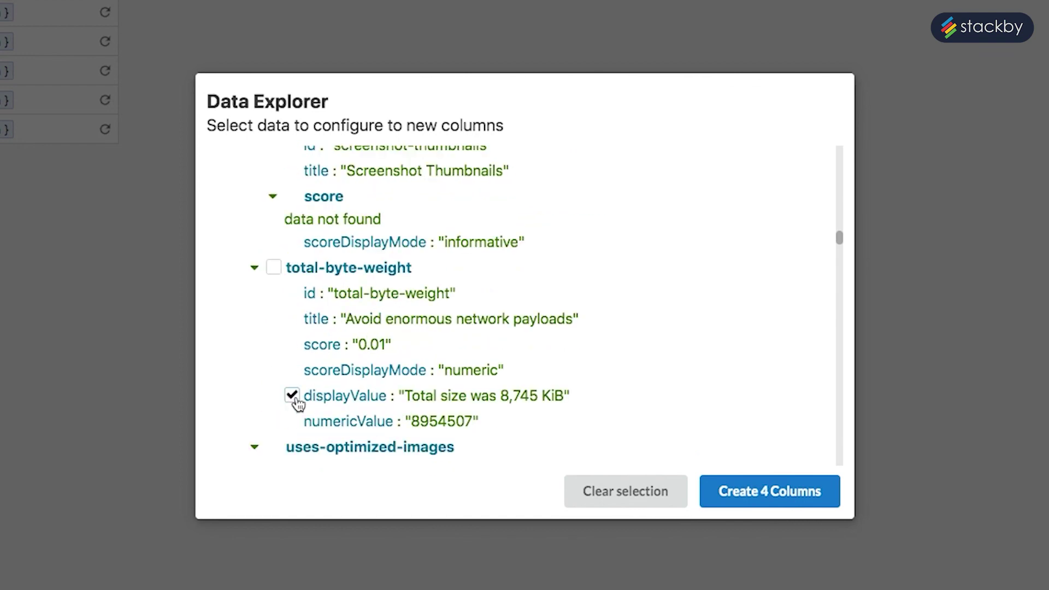
left_click(787, 494)
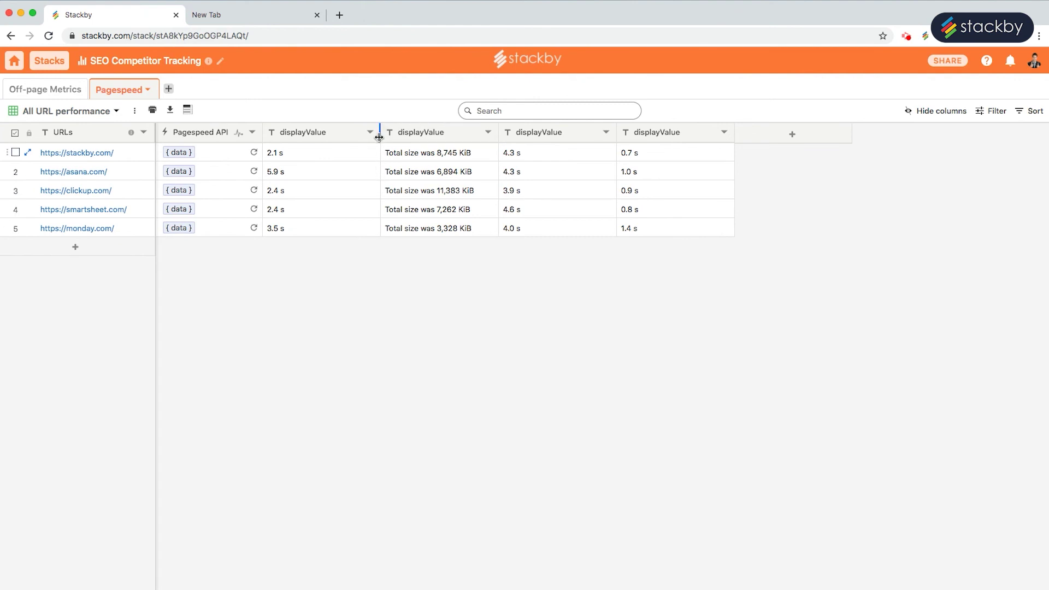
Narrow the first and last displayValue columns in the Pagespeed table to fit their values.
left_click_drag(378, 137, 347, 141)
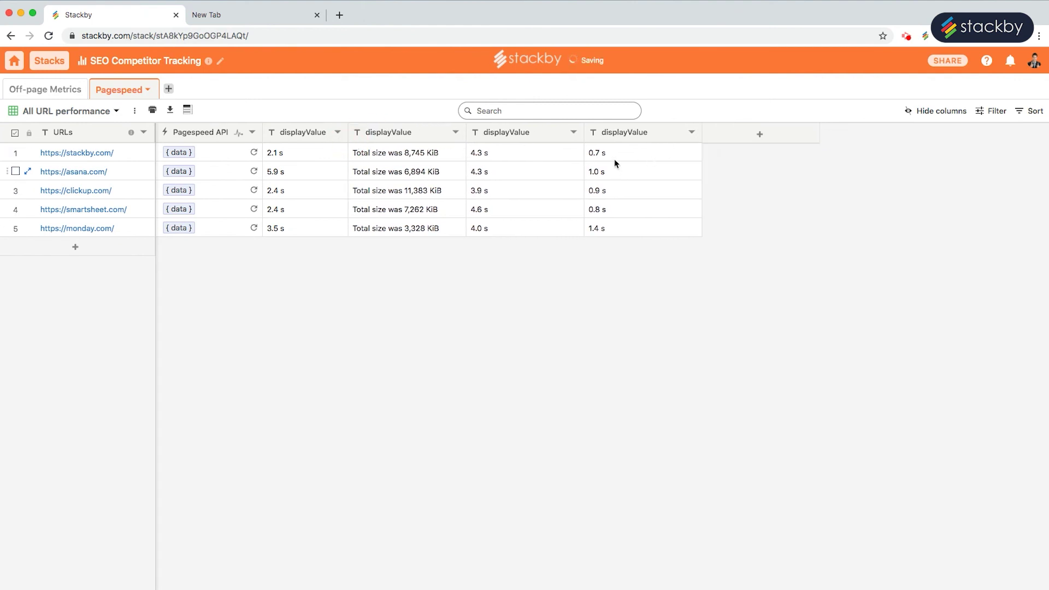
left_click_drag(583, 133, 552, 135)
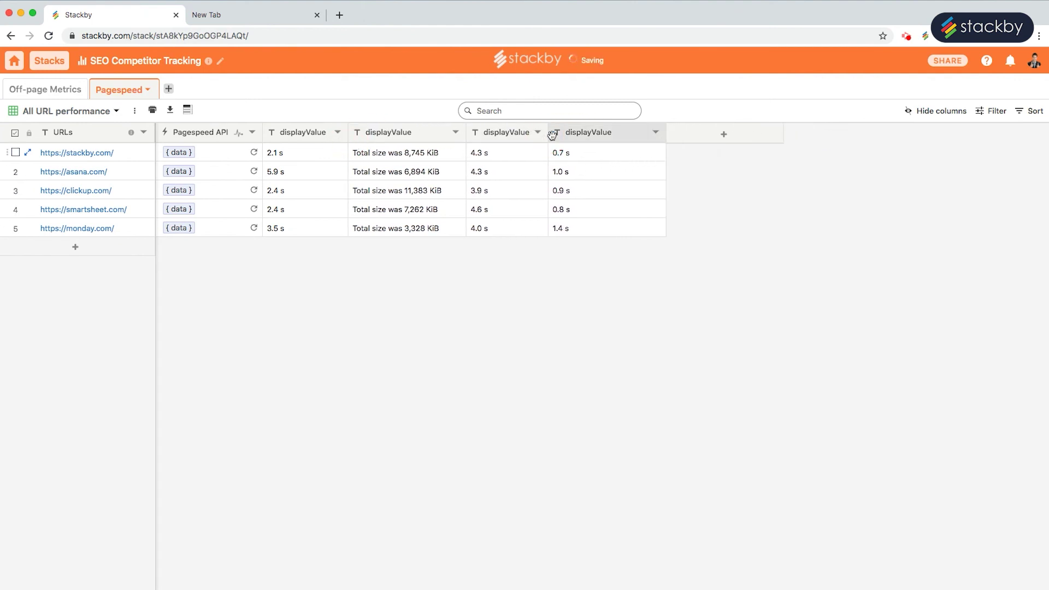